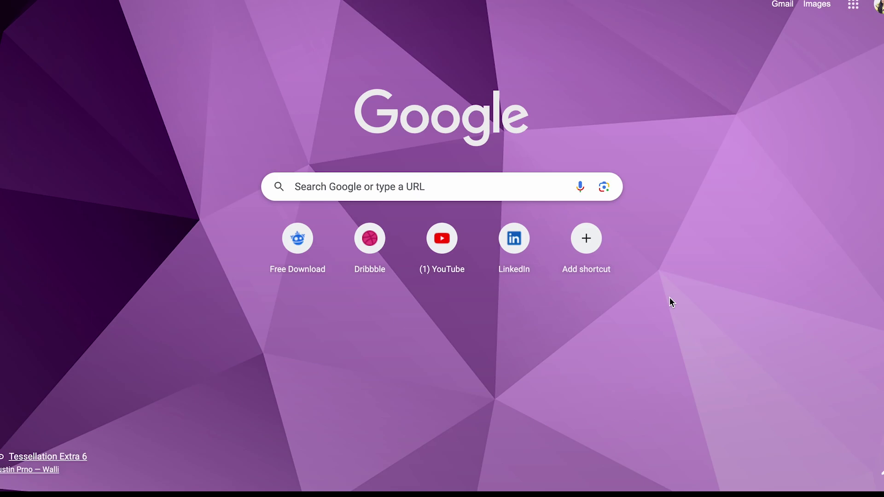
Step: Search Google for figma and open the official Figma website from the results
text(figma)
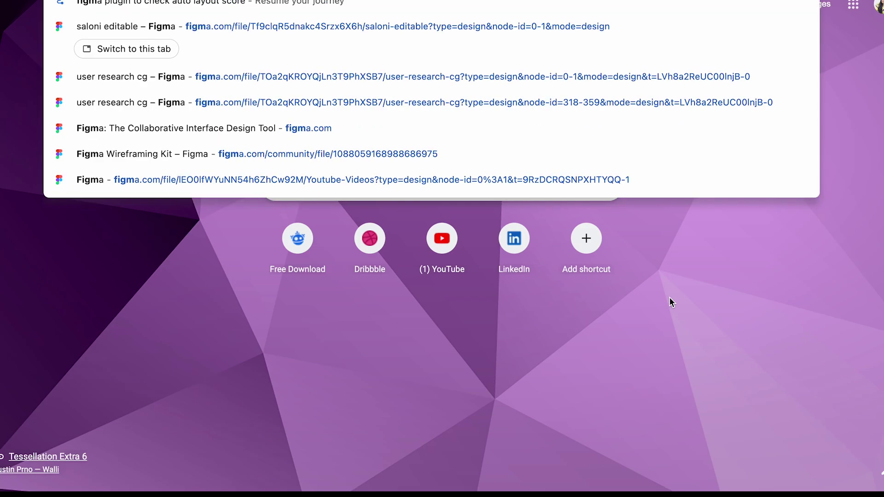
key(Return)
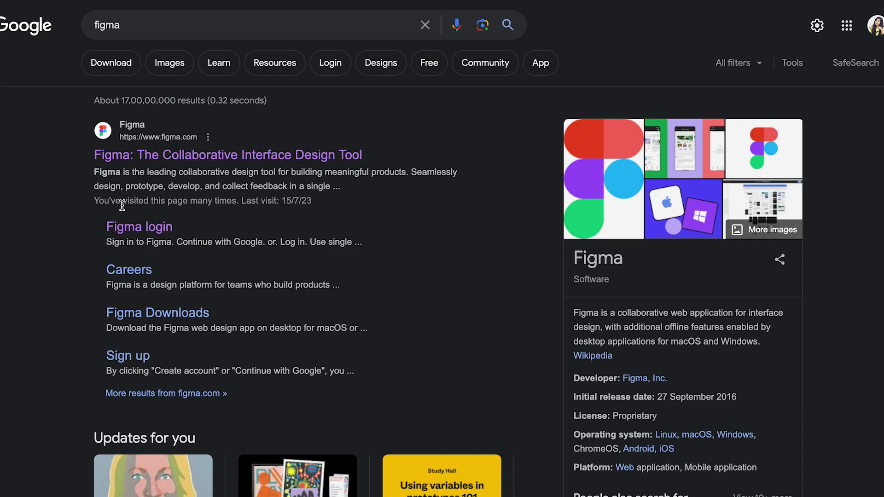
click(244, 157)
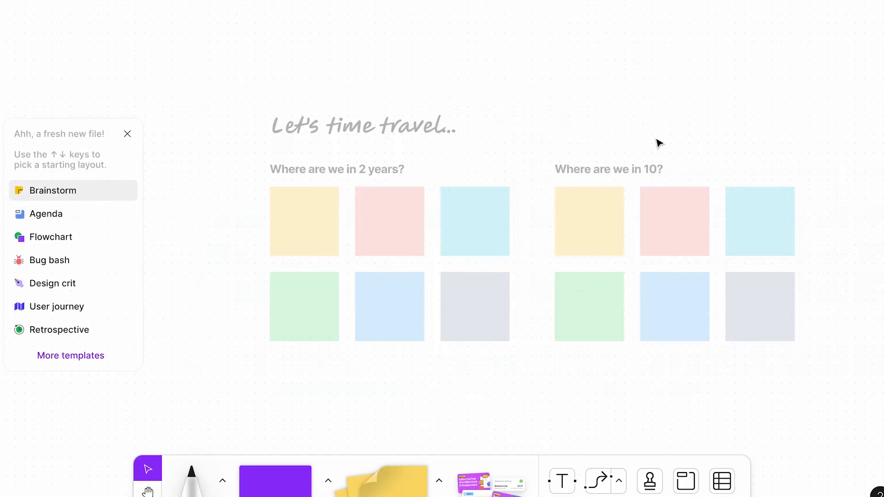
Step: Browse the full FigJam template library, including the Brainstorm category, and close it without adding a template
click(71, 356)
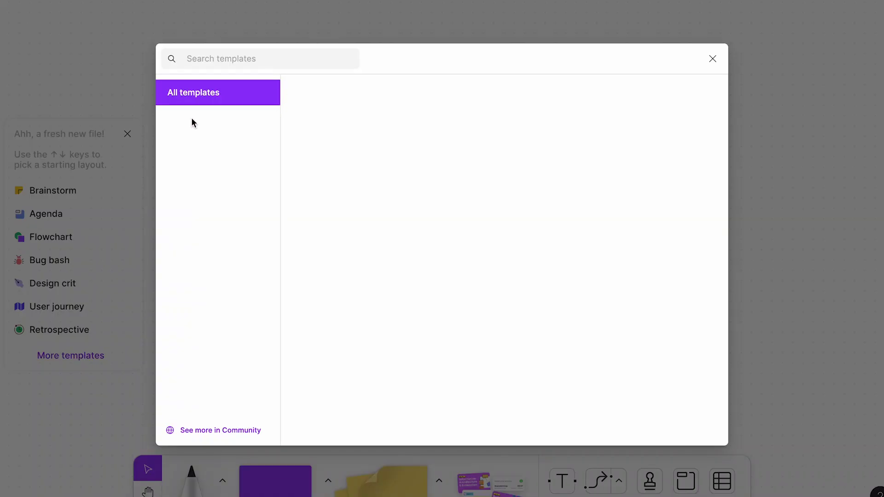
mouse_move(454, 121)
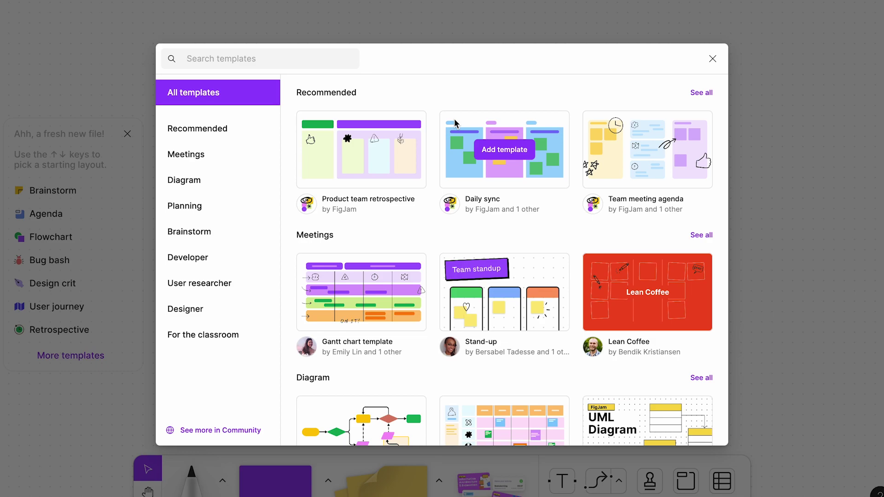
scroll(382, 221, down, 1)
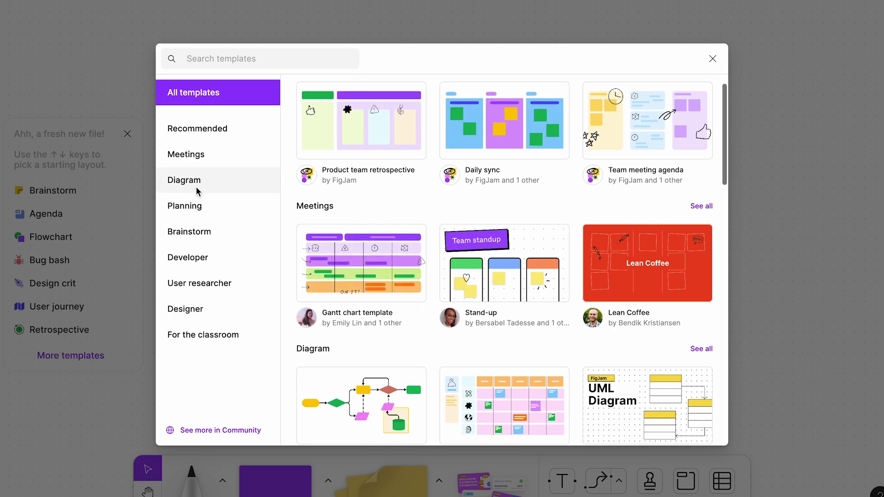
click(201, 232)
scroll(421, 313, down, 1)
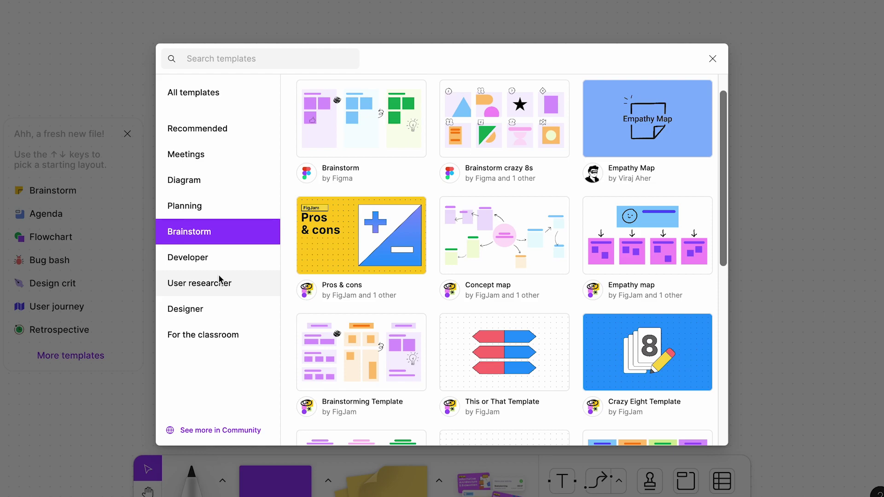
mouse_move(646, 159)
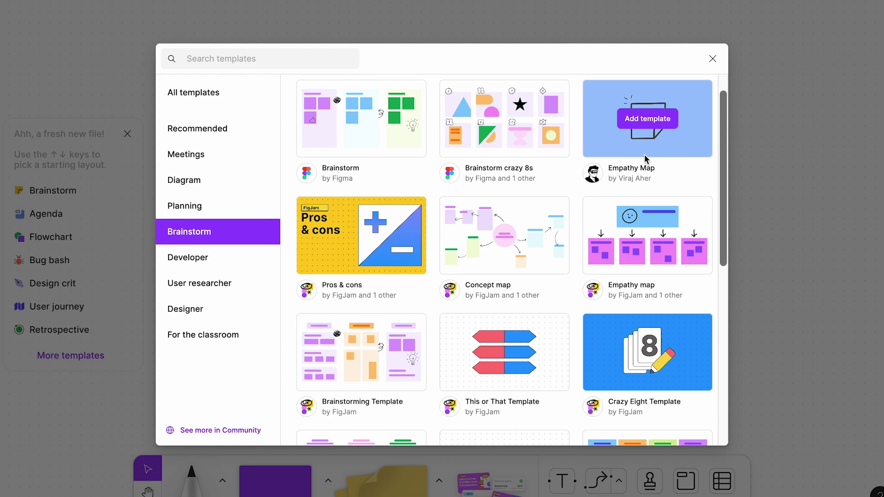
click(744, 239)
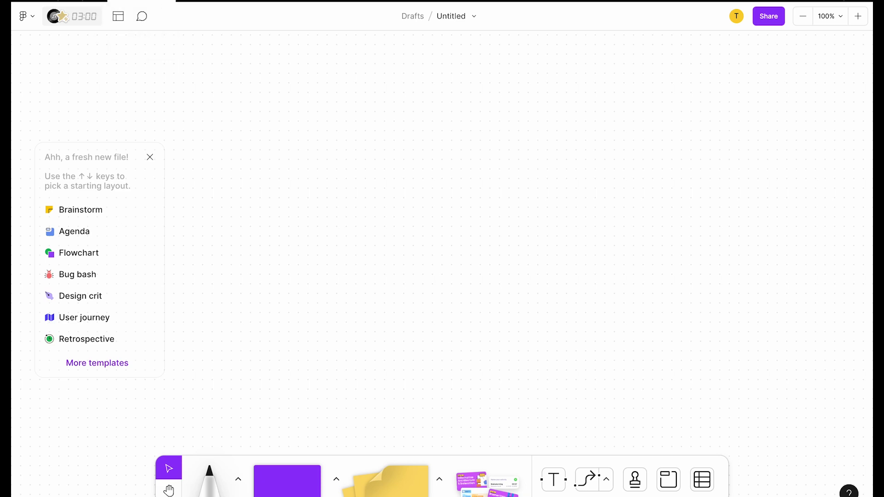
Step: Place a yellow sticky note in the middle of the board with the text "hfkjashdkagh"
click(390, 483)
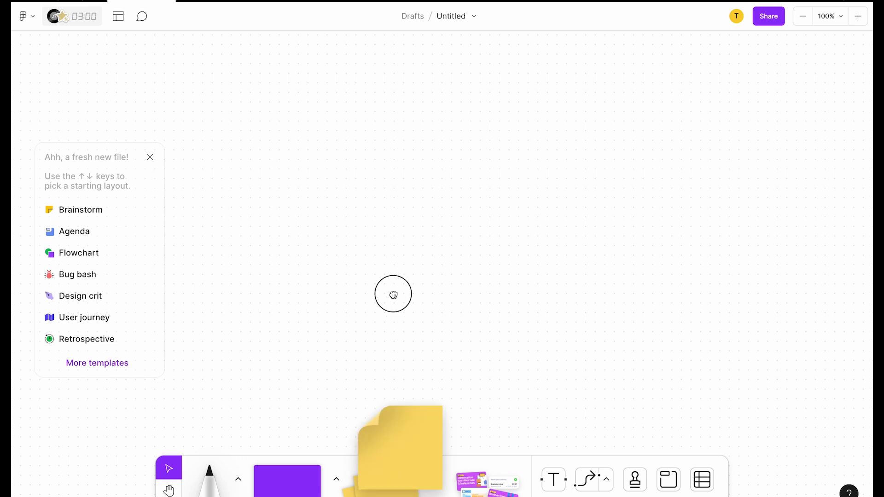
click(396, 268)
text(hfkjashdkagh)
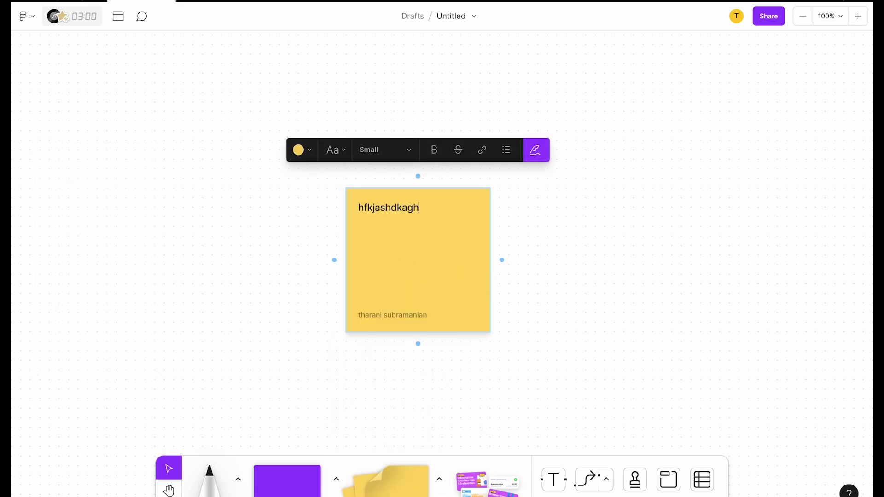
Step: Add a purple square reading "kjwhdkjha" beside the sticky note and draw a connector from the note to the square
drag(287, 481, 236, 269)
text(kjwhdkjha)
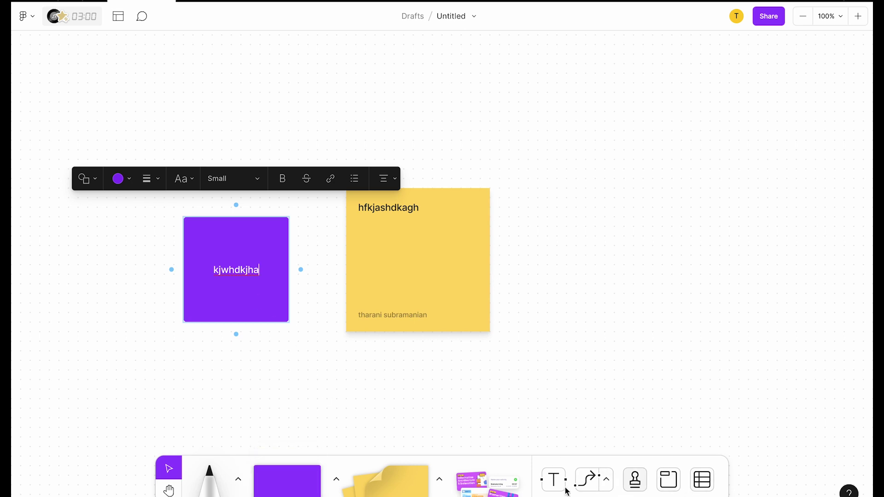
click(584, 478)
drag(346, 260, 286, 269)
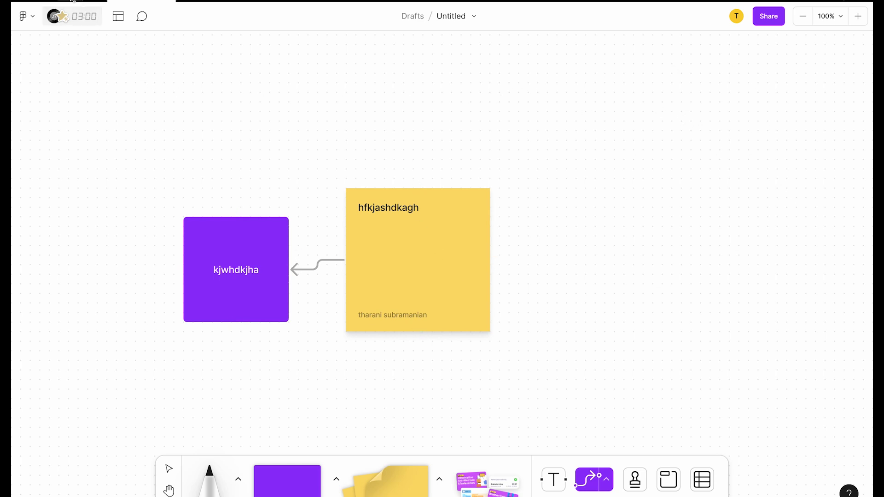
Step: Return to the Figma file browser and create a new design file
click(71, 1)
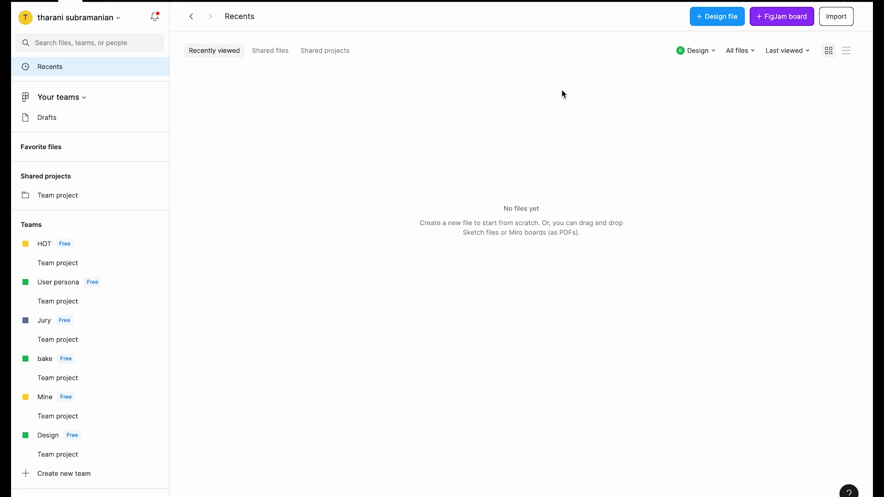
click(727, 15)
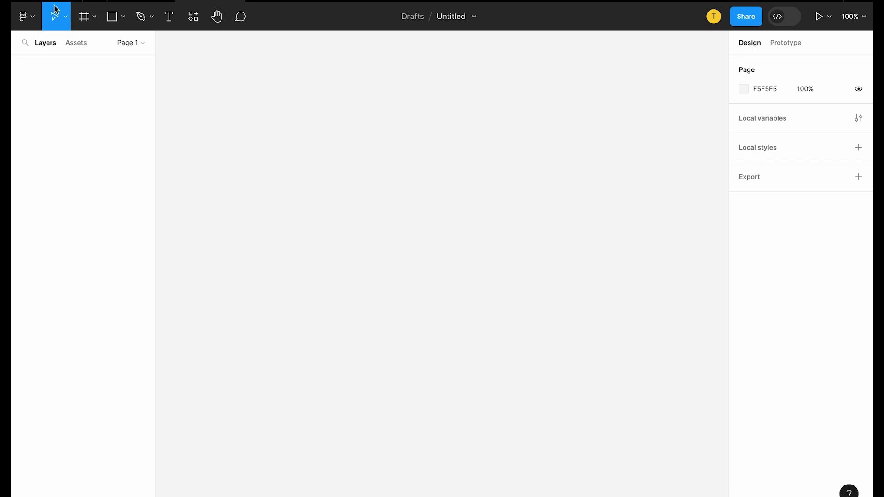
click(25, 17)
mouse_move(46, 72)
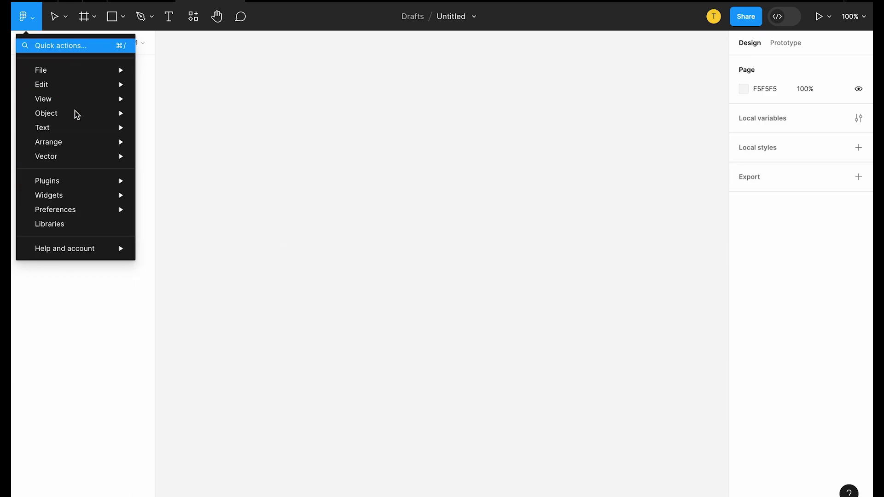
click(57, 18)
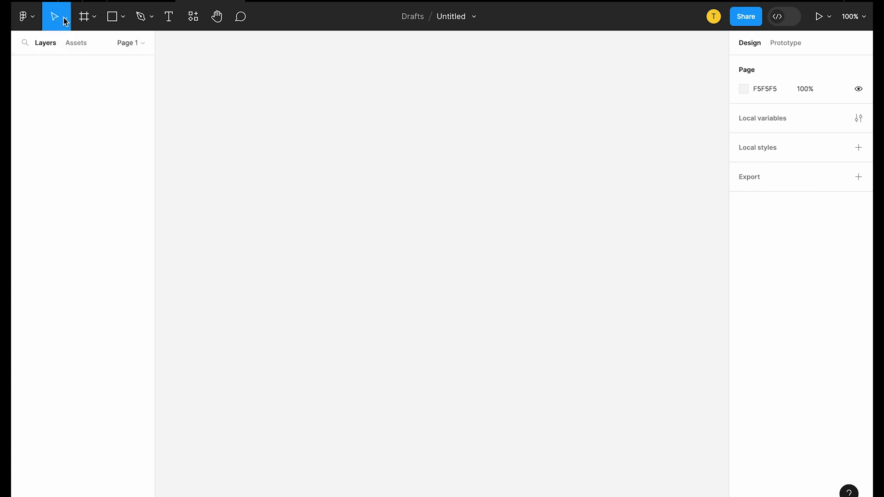
click(65, 17)
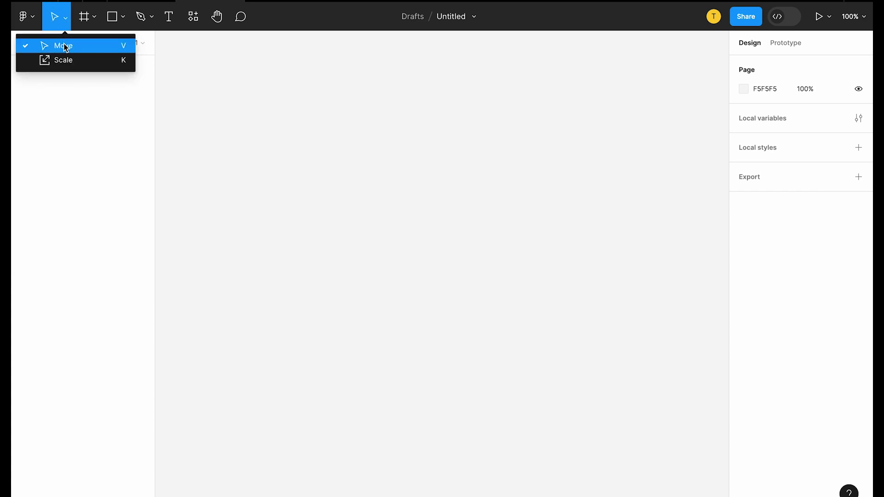
click(283, 214)
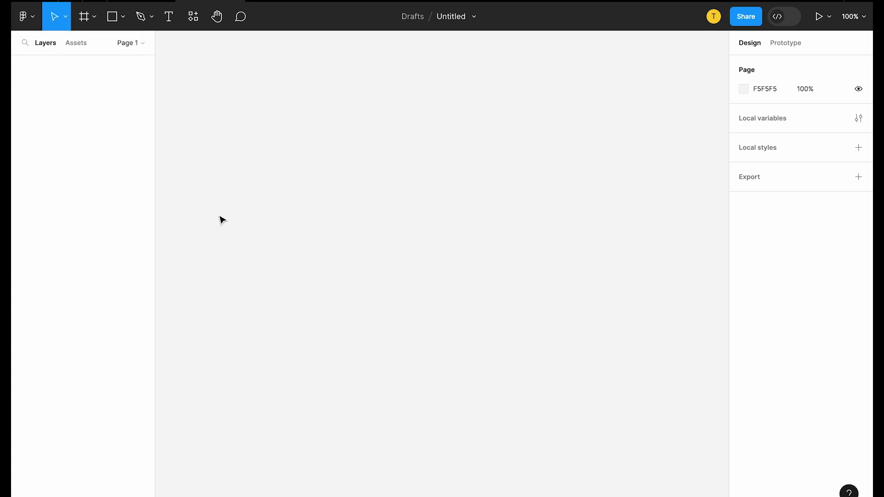
Step: Place a new frame on the canvas and apply the iPhone 13 / 13 Pro size preset, 390×844
click(85, 21)
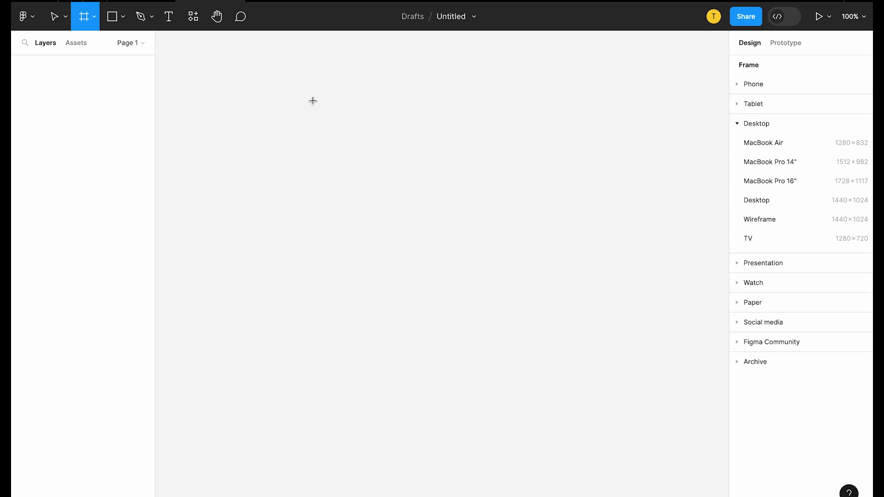
click(337, 119)
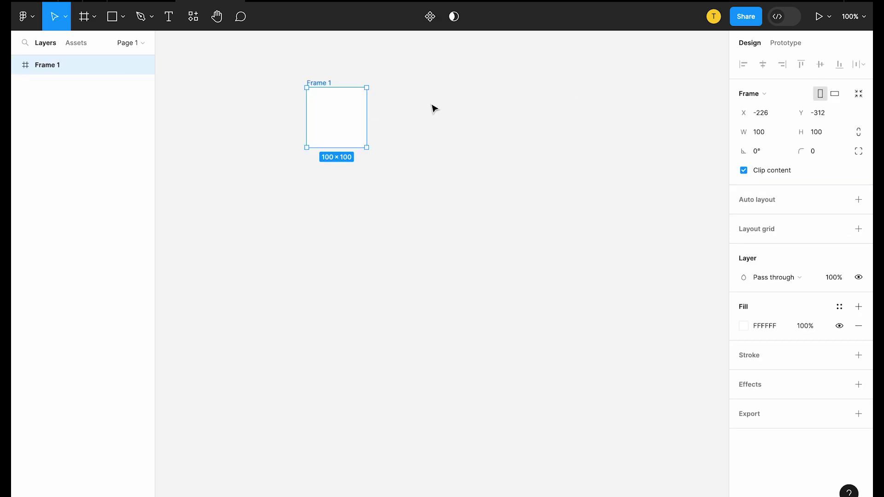
click(758, 95)
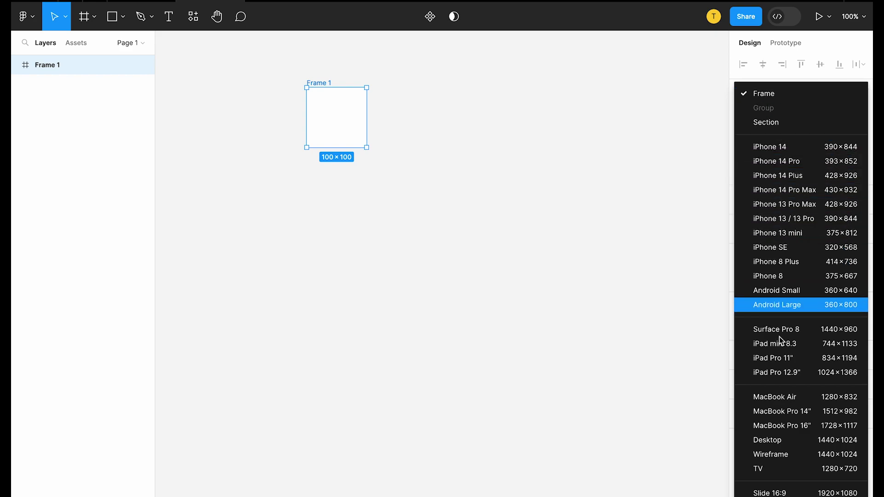
click(779, 219)
scroll(401, 212, down, 3)
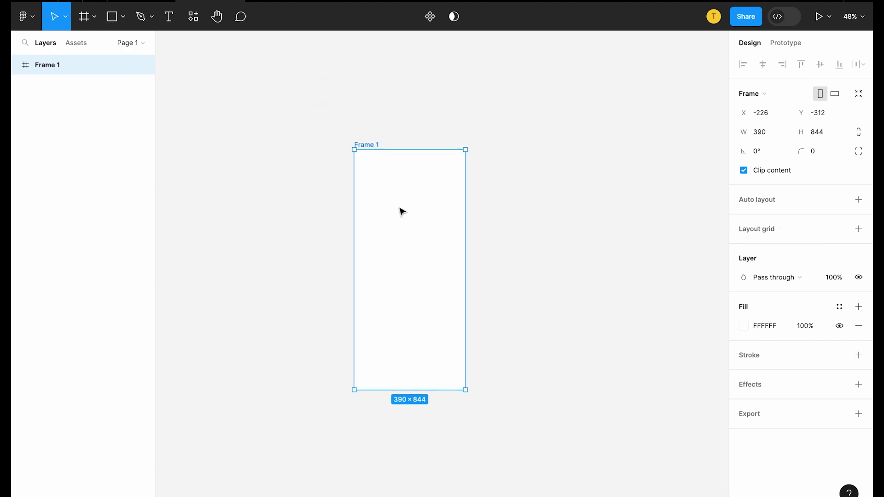
scroll(399, 200, up, 3)
click(755, 101)
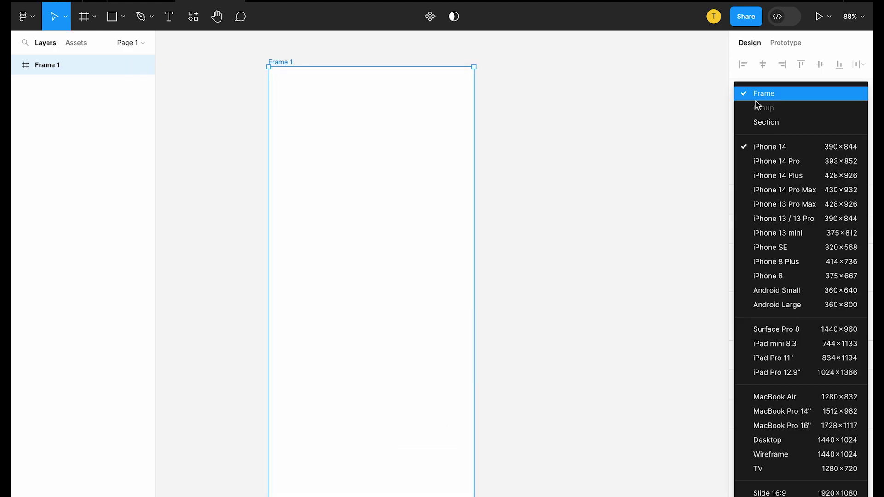
scroll(792, 402, down, 3)
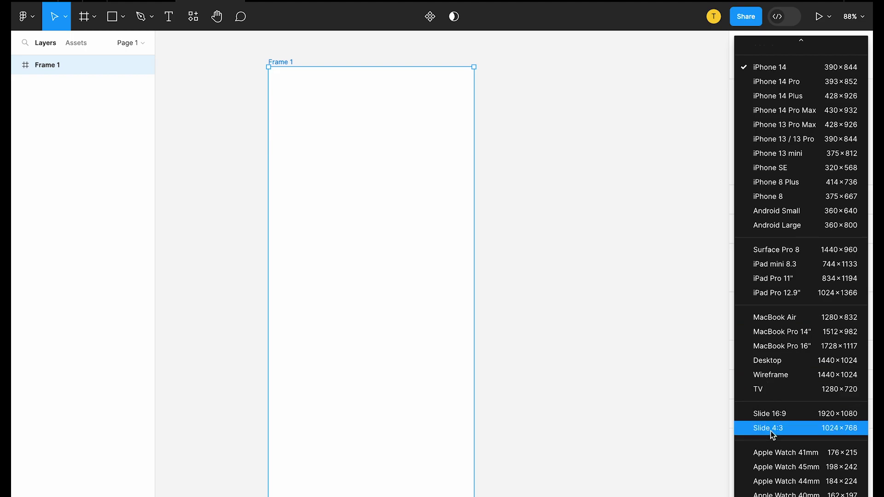
scroll(772, 434, down, 1)
scroll(771, 434, down, 10)
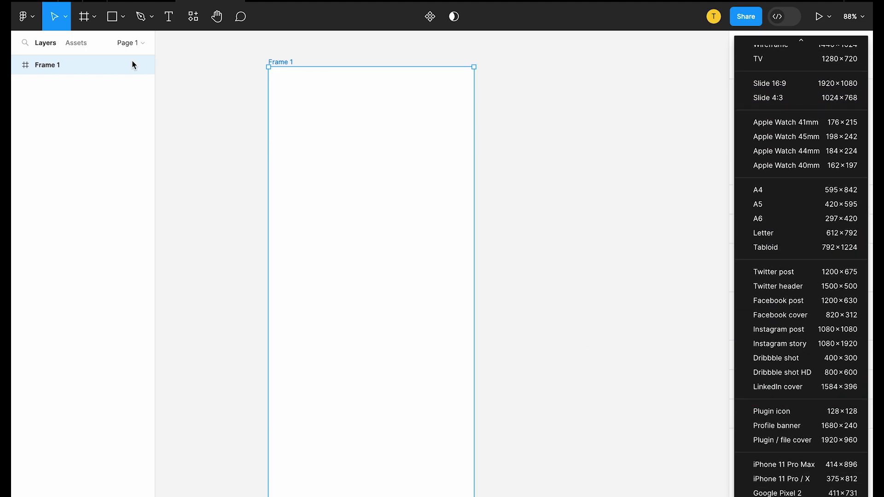
Step: Rename the phone-sized frame as "Mobile 1" and deselect it
double_click(279, 63)
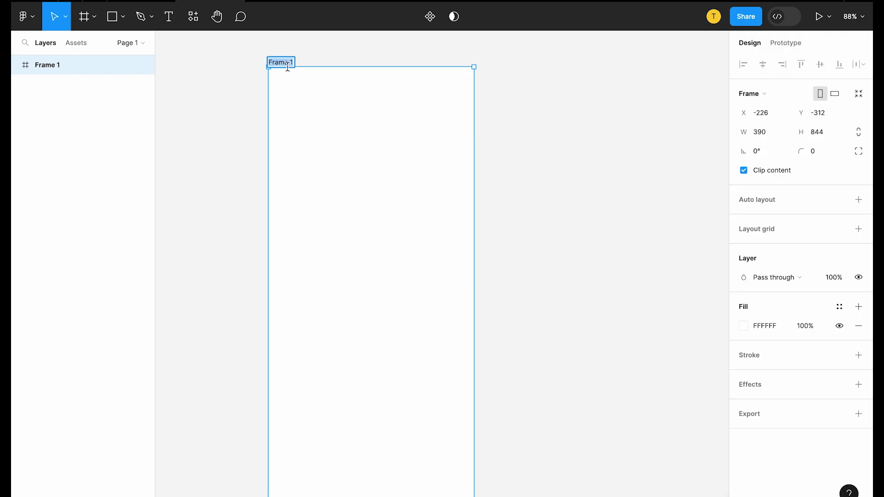
text(Mobile 1)
key(Return)
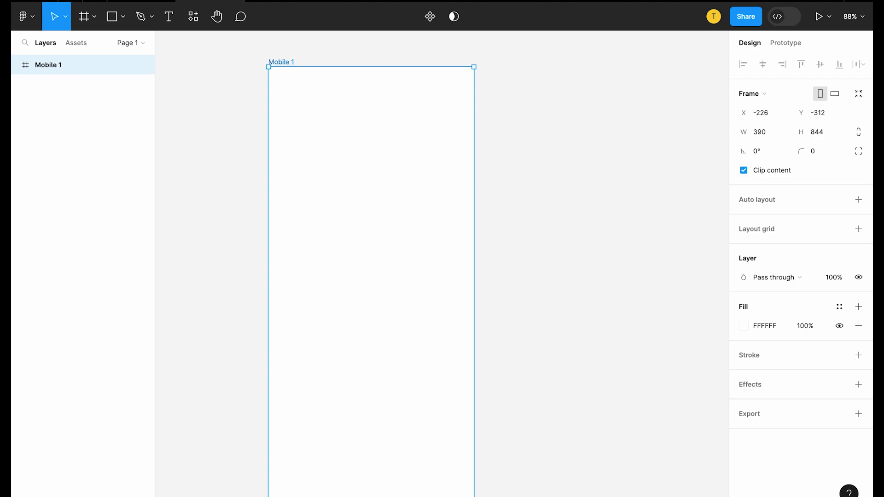
click(408, 38)
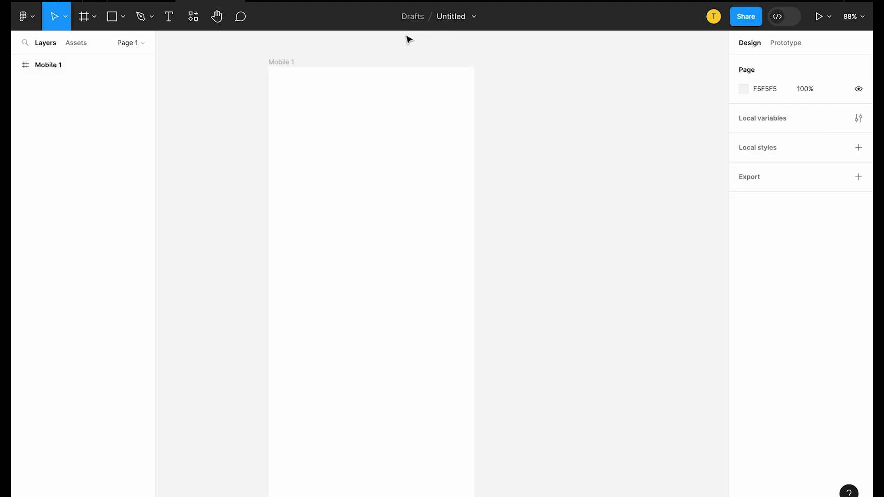
Step: Rename the design file as "Rough Draft"
click(452, 16)
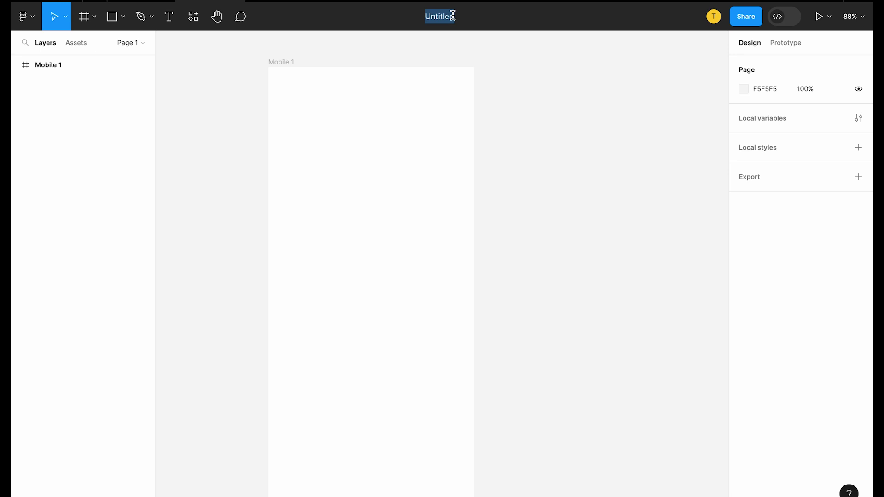
text(Rough Draft)
key(Return)
click(119, 18)
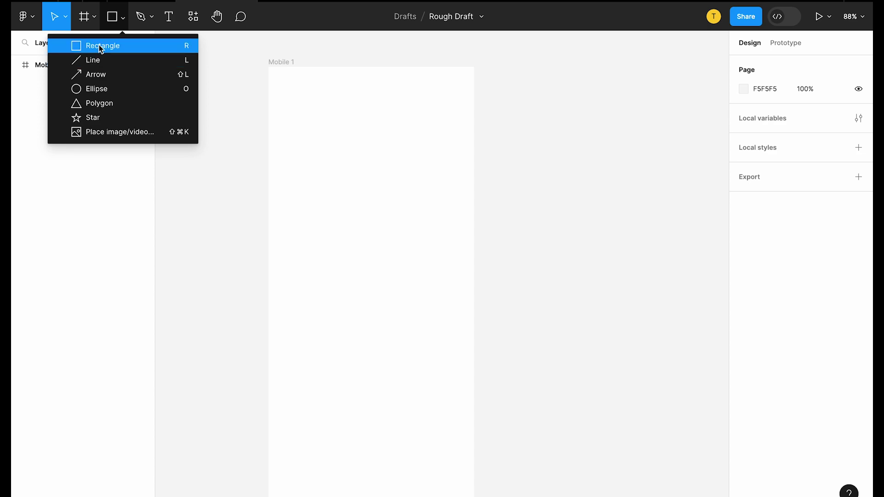
click(144, 18)
click(151, 19)
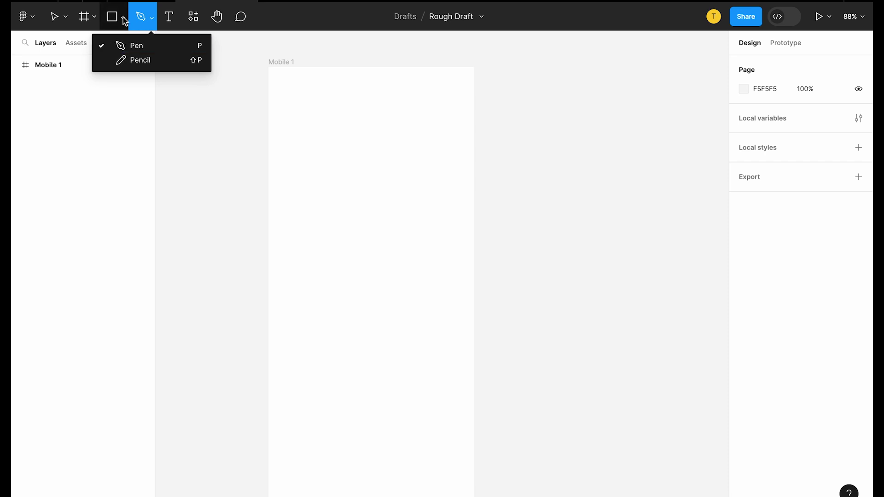
click(255, 55)
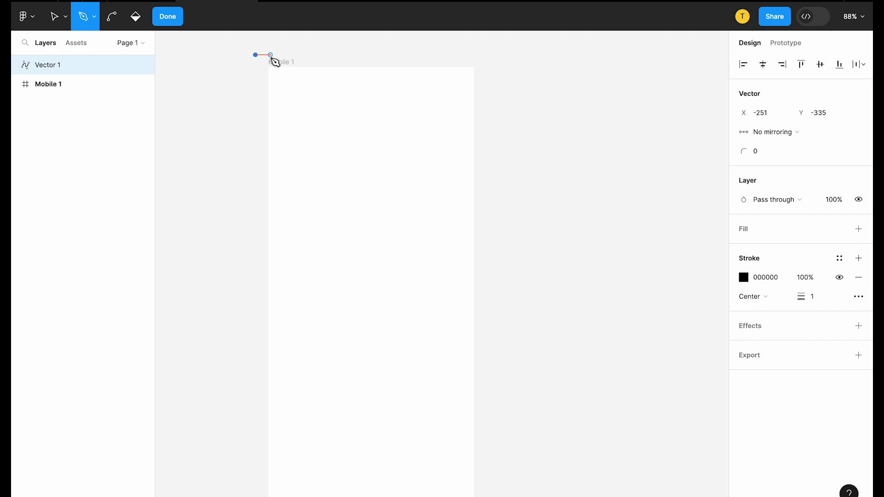
key(Escape)
click(151, 16)
click(139, 57)
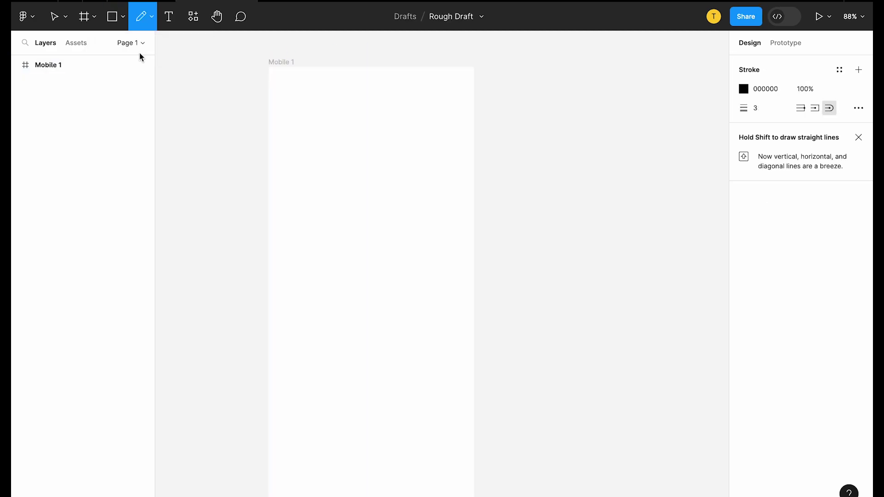
Step: Try to draw a multi-point path with the Pen tool inside the Mobile 1 frame
click(152, 18)
click(140, 45)
drag(348, 88, 391, 125)
click(338, 213)
click(417, 248)
Step: Undo the Pen path drawn in the Mobile 1 frame
key(ctrl)
key(ctrl+z)
key(ctrl+z)
key(ctrl+z)
key(ctrl+z)
Step: Try out the Pencil tool with freehand strokes on the canvas beside the Mobile 1 frame and undo them
click(153, 21)
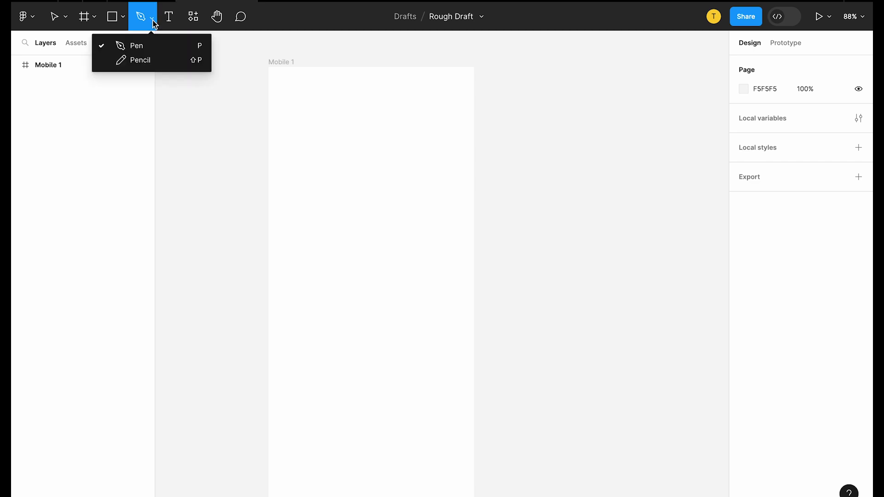
click(145, 63)
drag(575, 109, 641, 270)
mouse_move(615, 214)
mouse_down()
mouse_move(575, 228)
mouse_move(587, 262)
mouse_up()
key(ctrl+z)
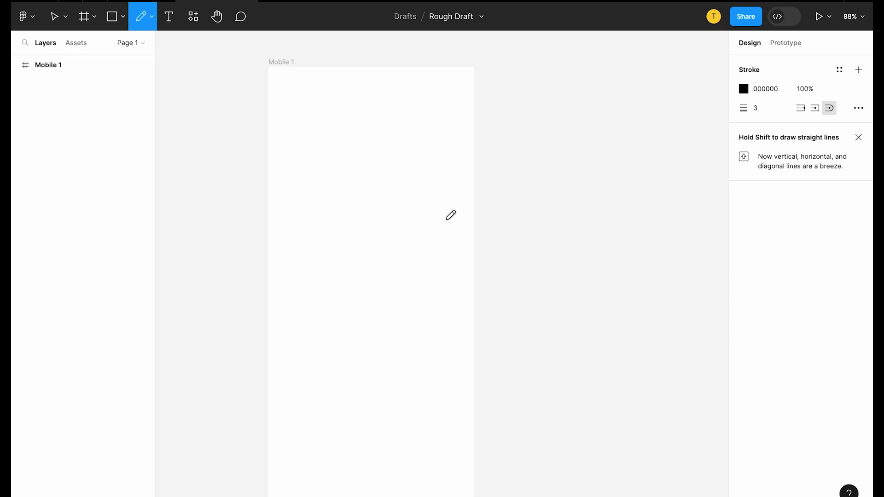
key(v)
click(448, 223)
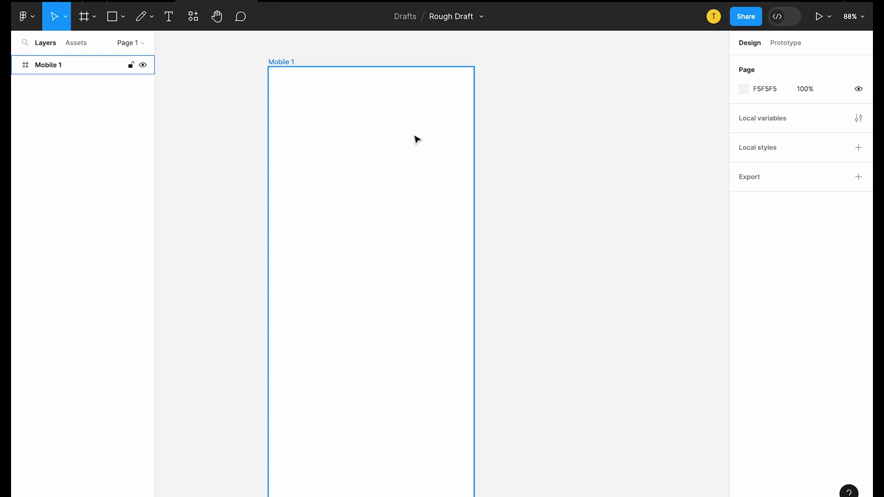
Step: Try the Text tool by adding a line of sample text in the upper part of Mobile 1 and delete it
click(151, 18)
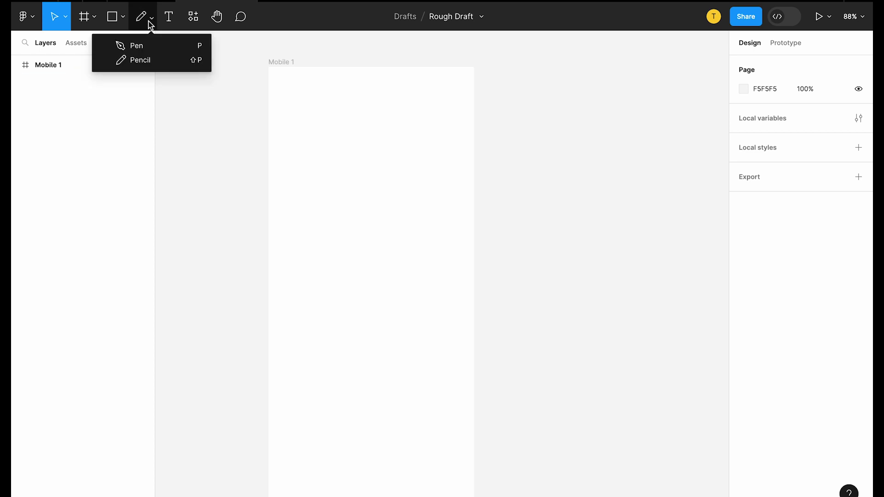
click(169, 18)
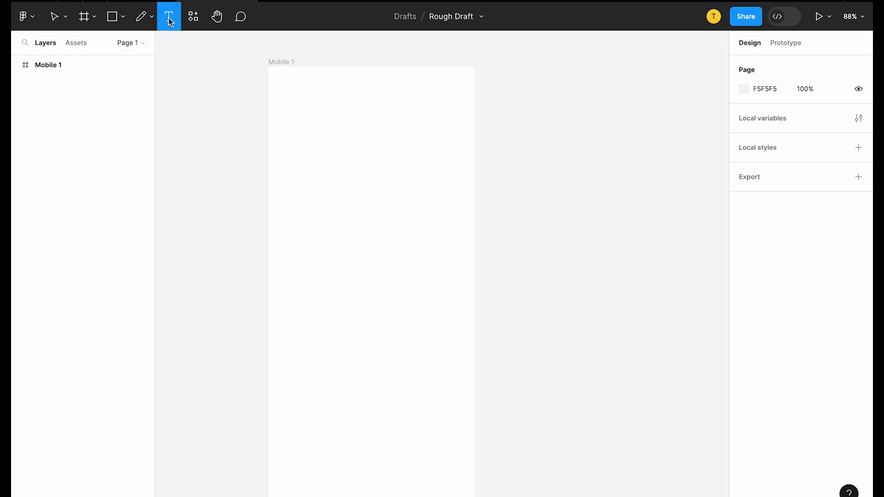
click(290, 132)
text(tesfjhjhgdjhthgsdhgsdg)
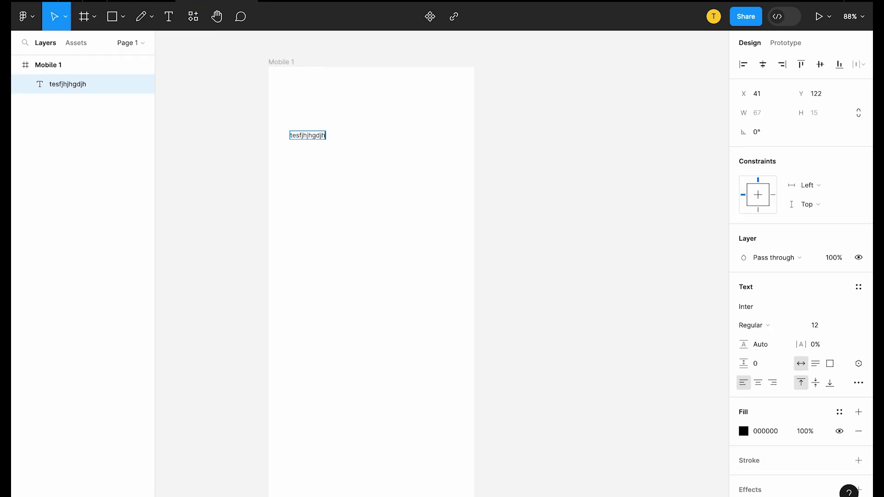
key(Escape)
key(Delete)
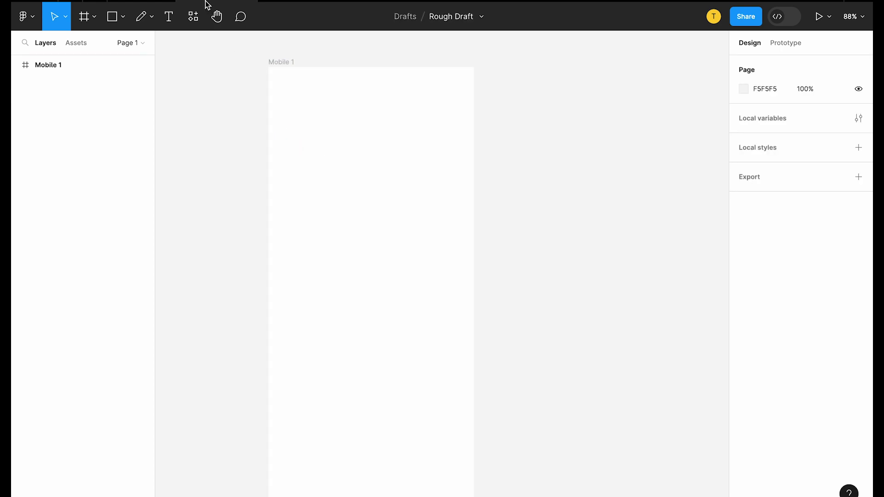
Step: Look through the available components and the recent and community plugins
click(203, 18)
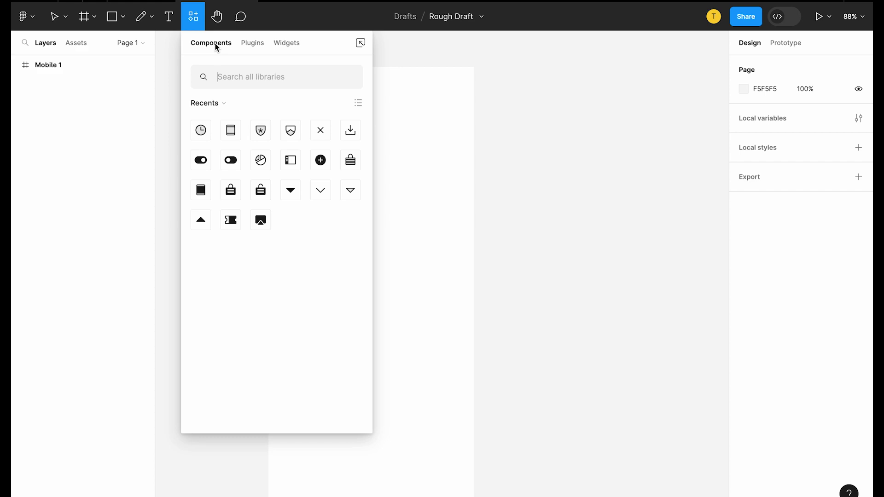
click(252, 43)
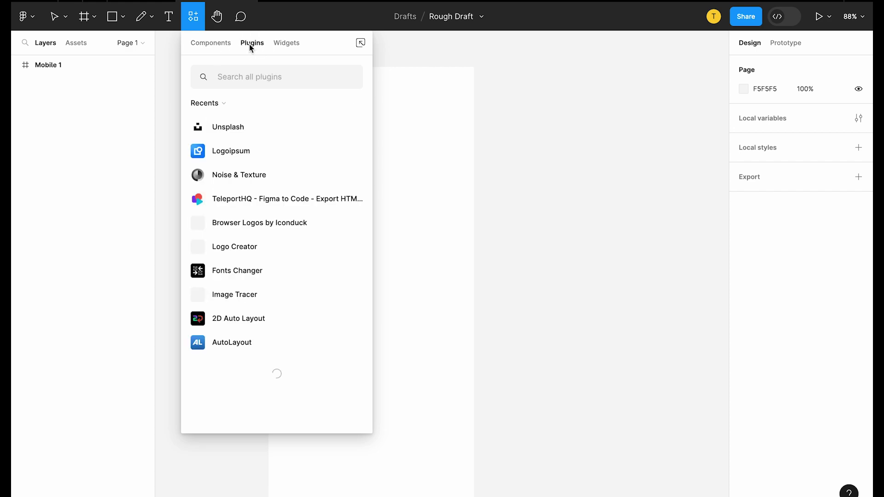
click(254, 81)
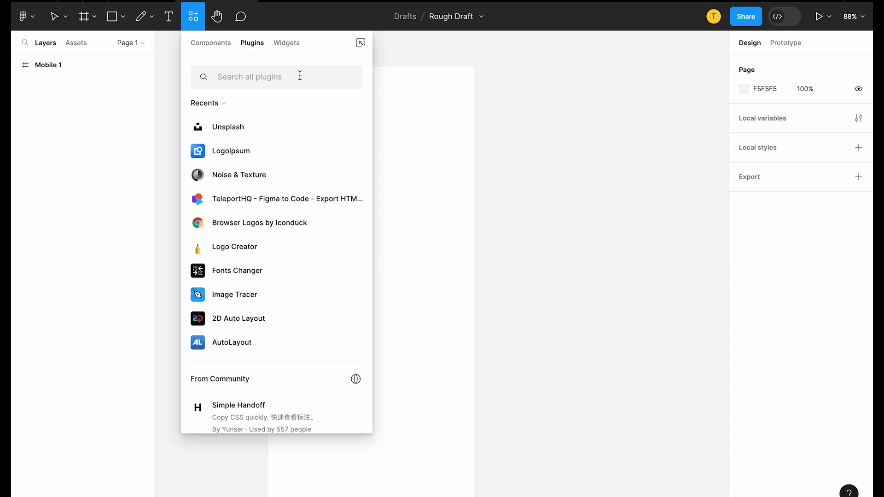
Step: Try panning the canvas with the Hand tool and entering comment mode, and return to the Move tool
click(222, 23)
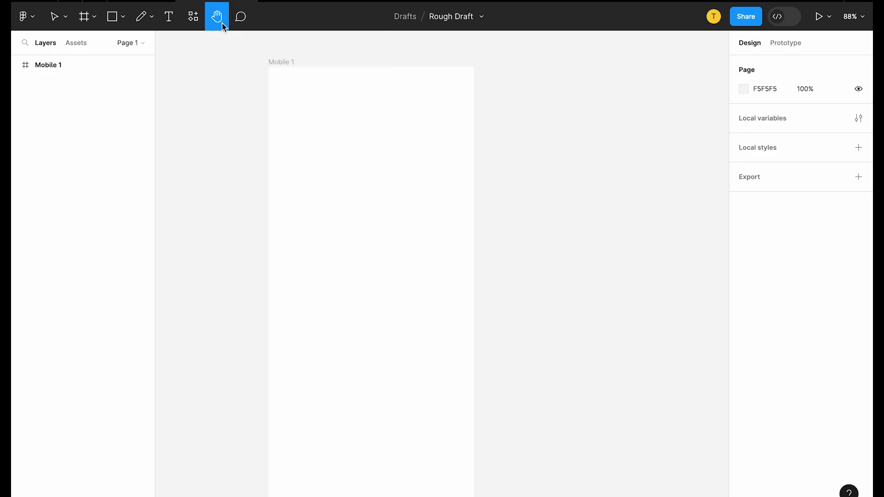
drag(481, 111, 525, 146)
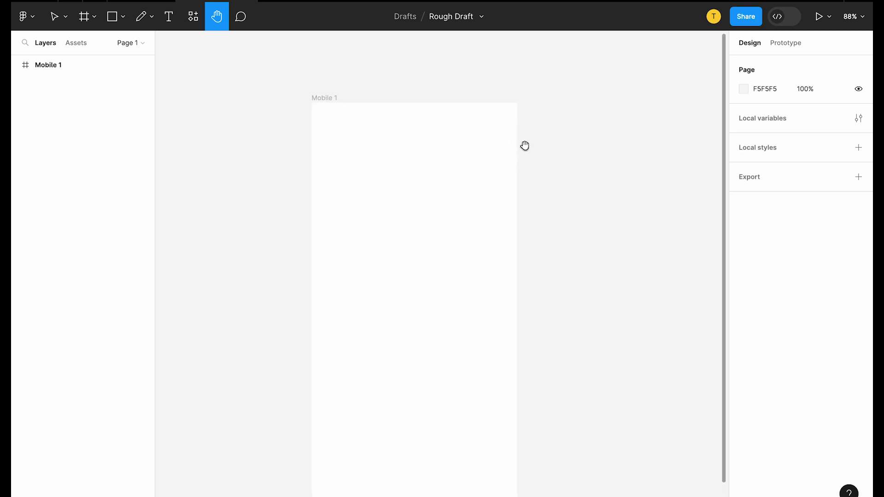
click(248, 30)
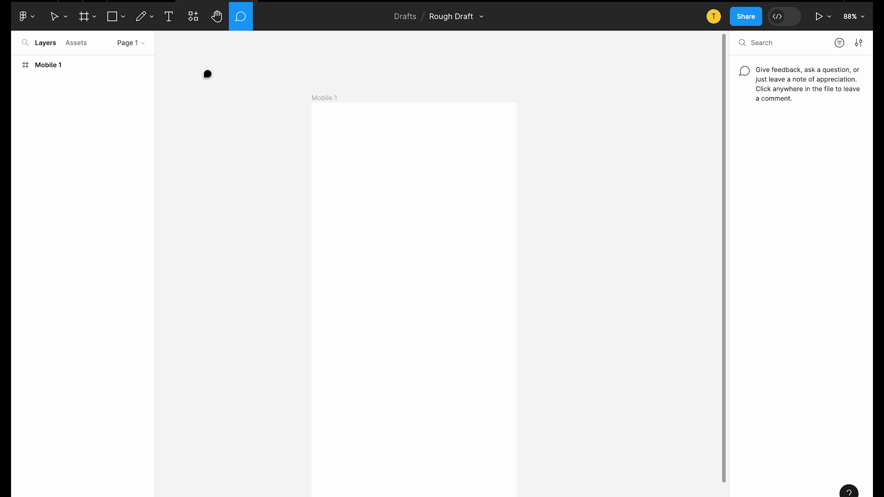
key(v)
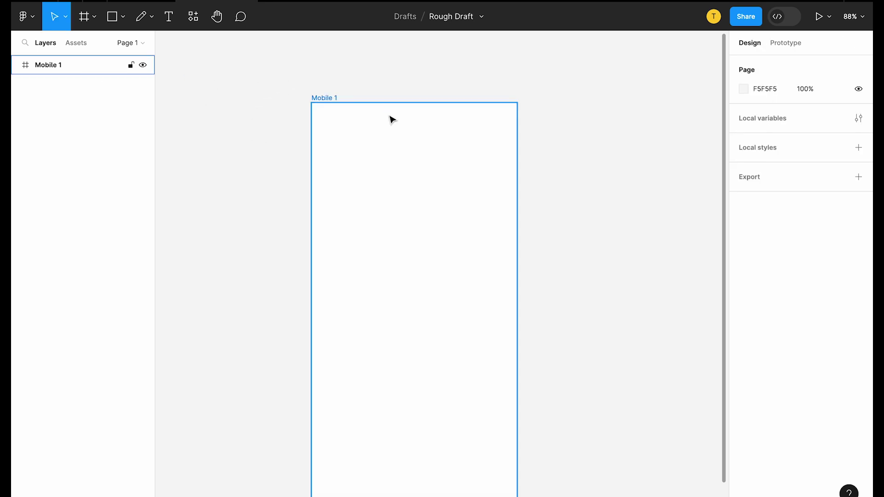
Step: Change the Mobile 1 frame's fill to near-black 090909 and deselect the frame
click(331, 104)
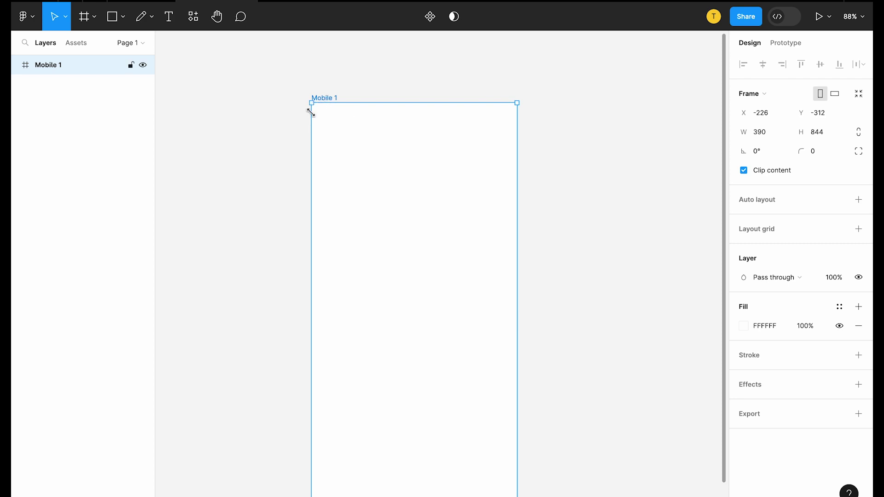
scroll(408, 161, down, 1)
scroll(409, 161, right, 1)
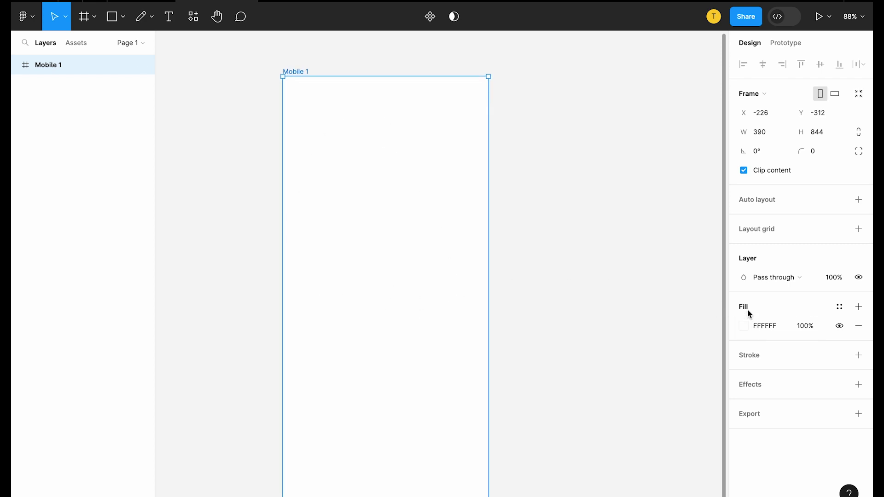
click(742, 325)
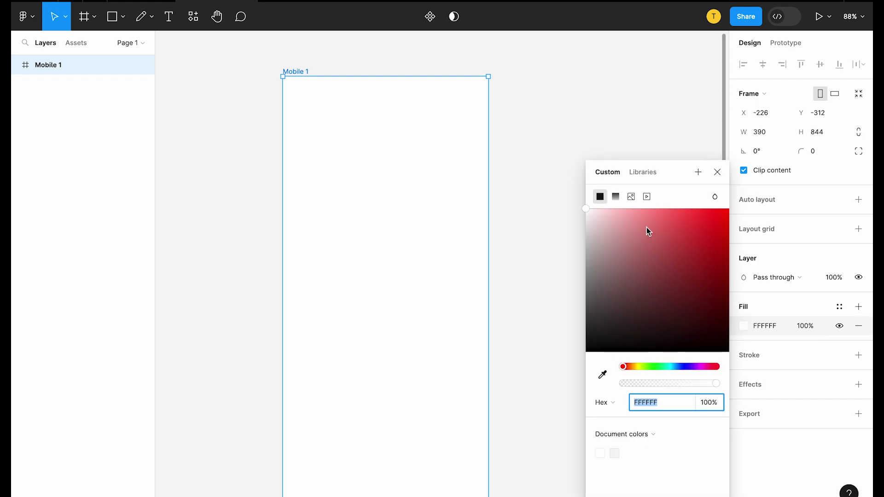
drag(601, 329, 568, 357)
click(521, 355)
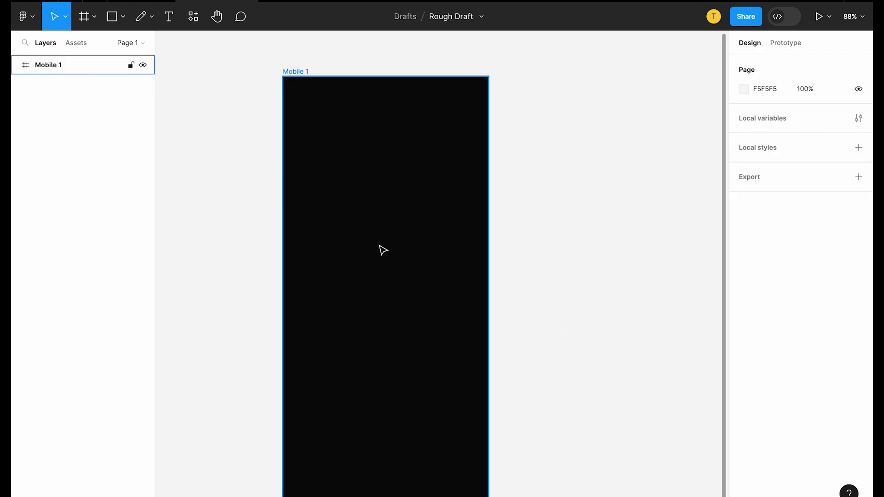
Step: Draw a closed wavy Pen shape, about 313 × 425, from the top edge to the right edge of Mobile 1
click(381, 248)
scroll(381, 249, up, 1)
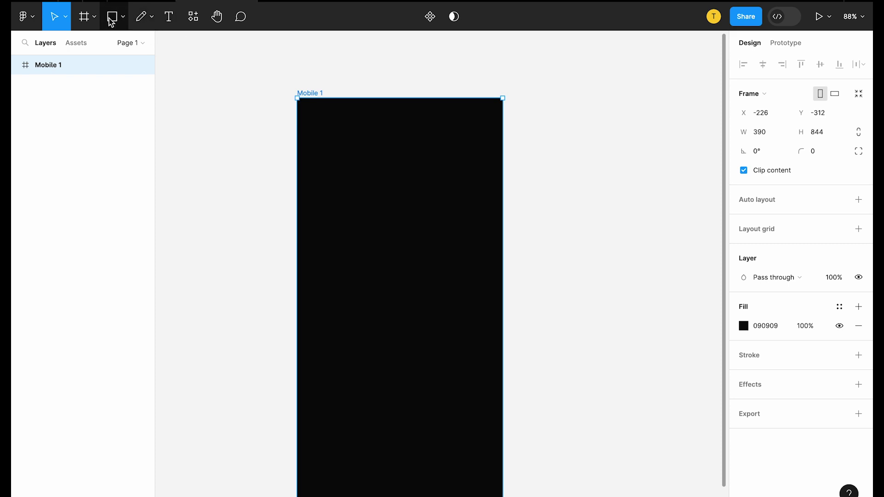
click(151, 17)
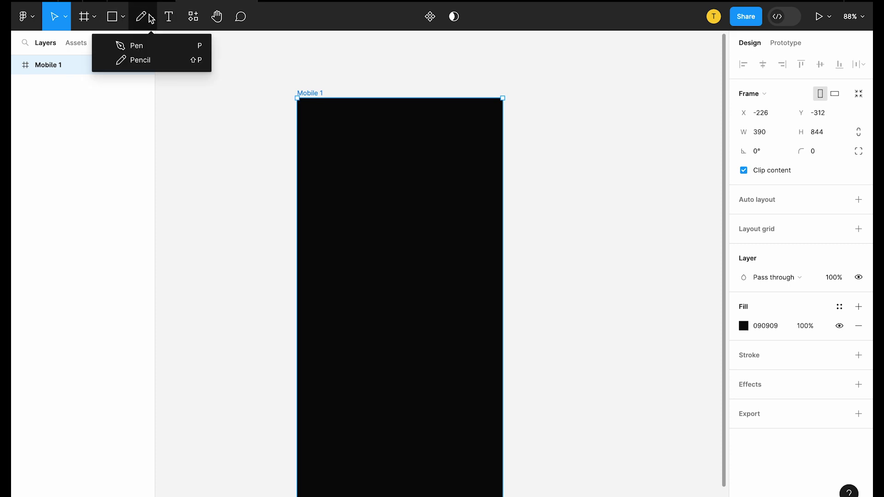
click(146, 44)
click(353, 98)
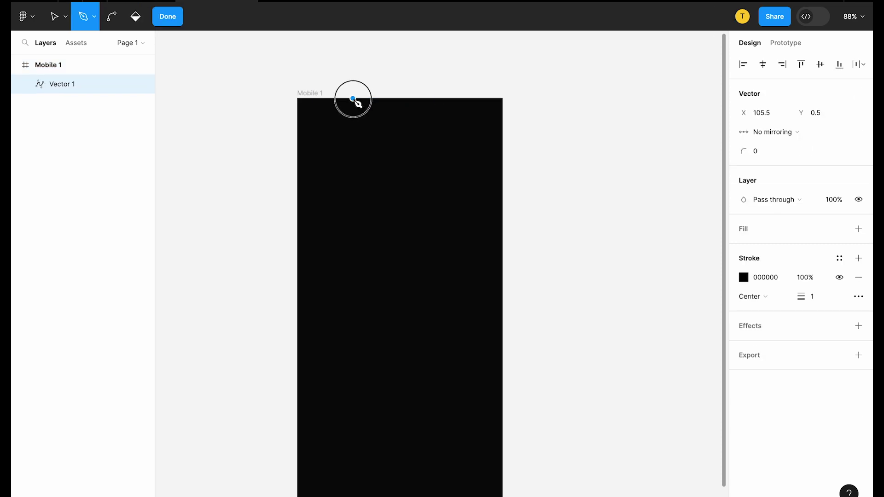
drag(349, 161, 376, 195)
drag(438, 186, 468, 234)
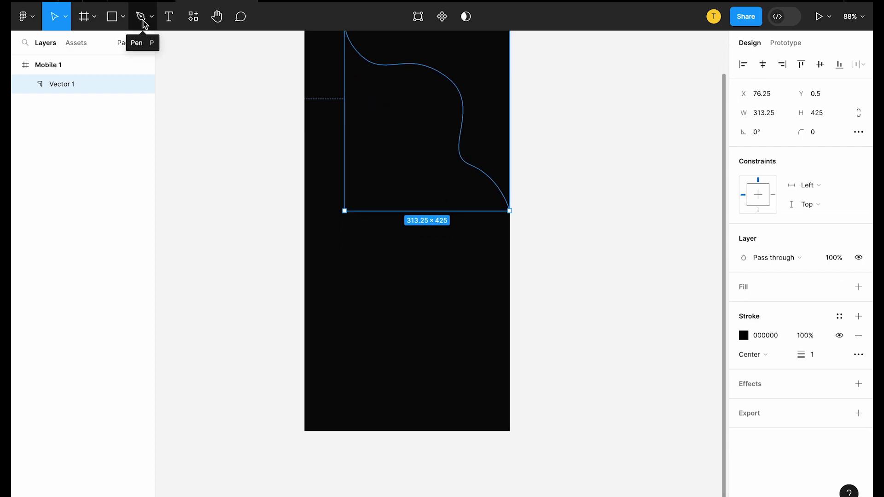
scroll(423, 69, up, 2)
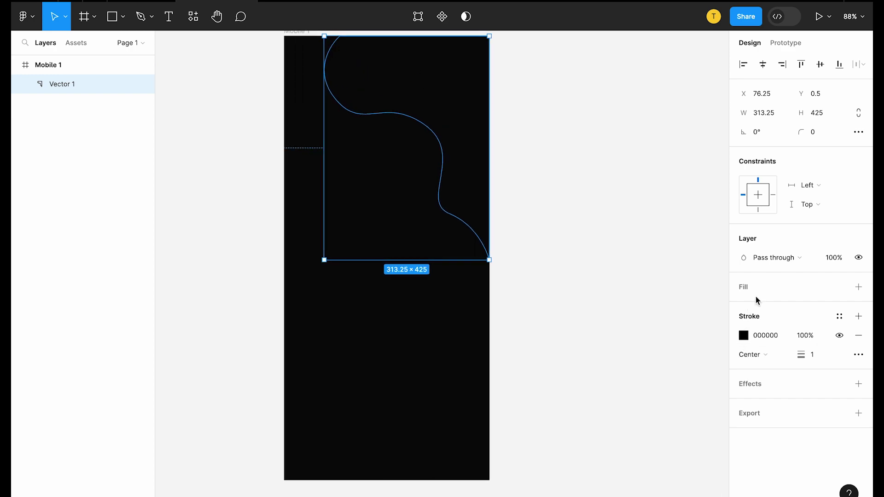
Step: Add a fill to the wavy shape and set it to solid green 3FFF3C
click(859, 293)
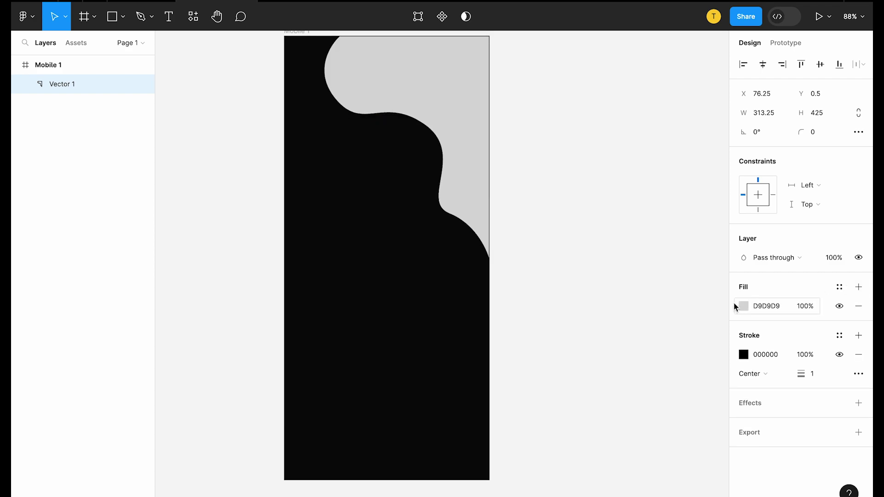
scroll(454, 186, up, 4)
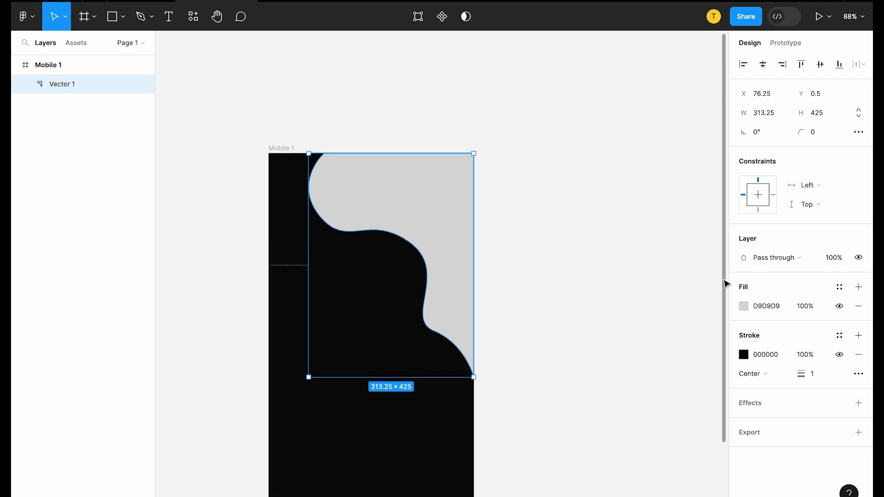
click(742, 306)
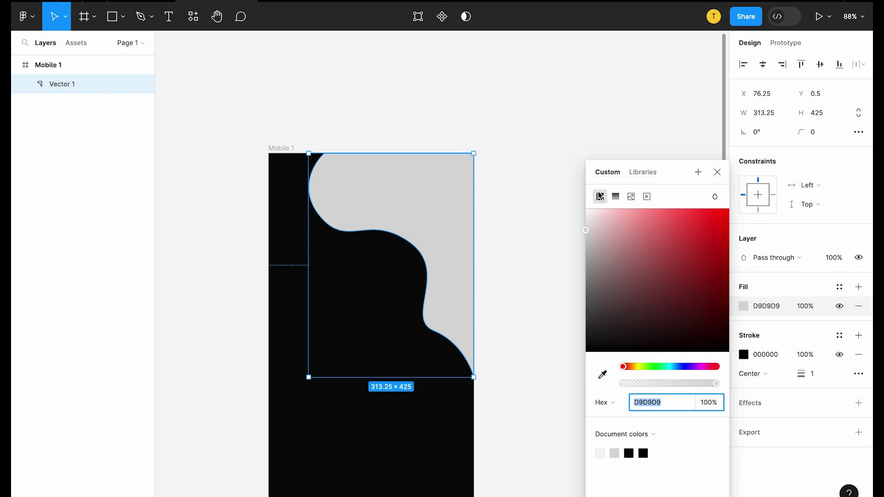
drag(654, 247, 662, 180)
click(656, 366)
drag(684, 217, 666, 208)
drag(658, 371, 653, 366)
click(695, 209)
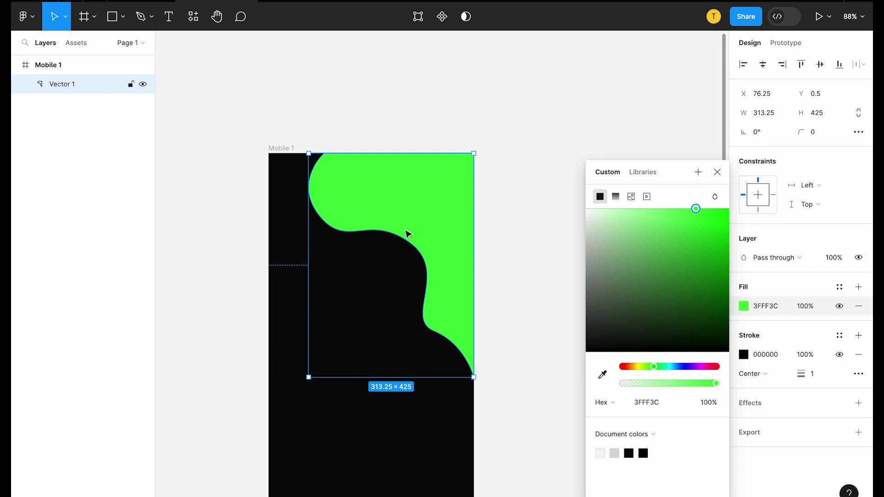
Step: Convert the wavy shape's fill to a linear gradient running diagonally from its upper-right corner to the curve at its lower left
click(615, 198)
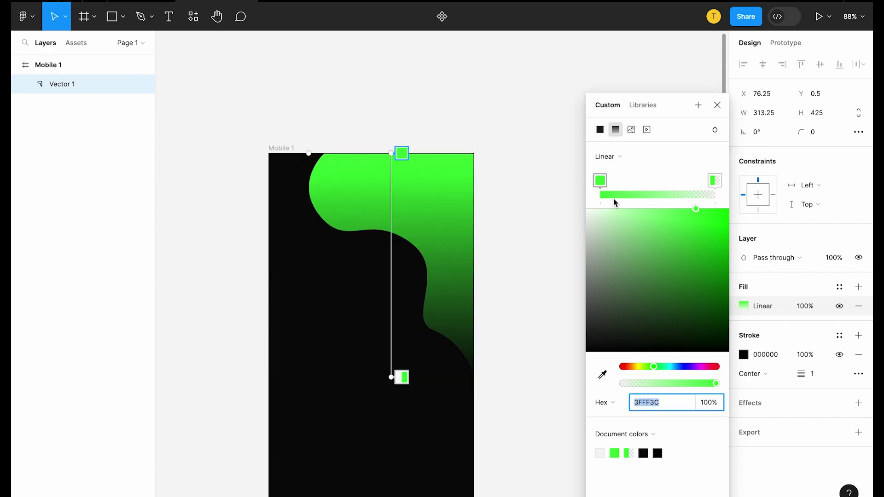
click(616, 157)
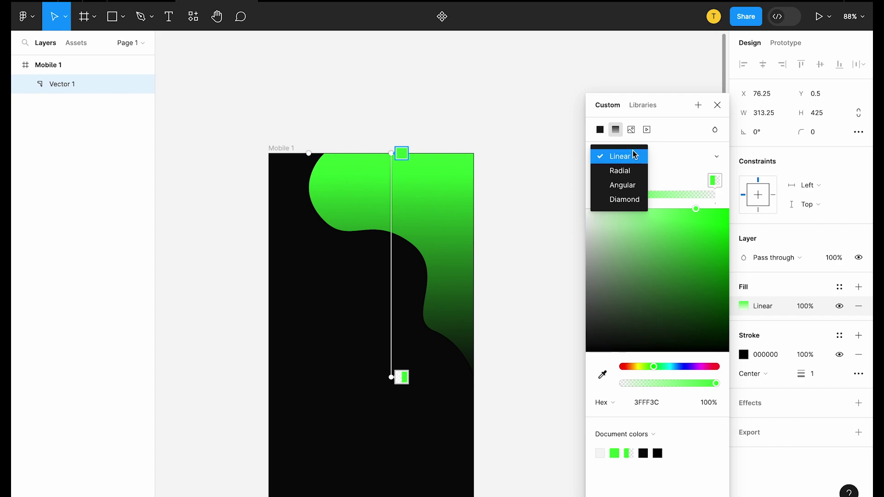
click(637, 155)
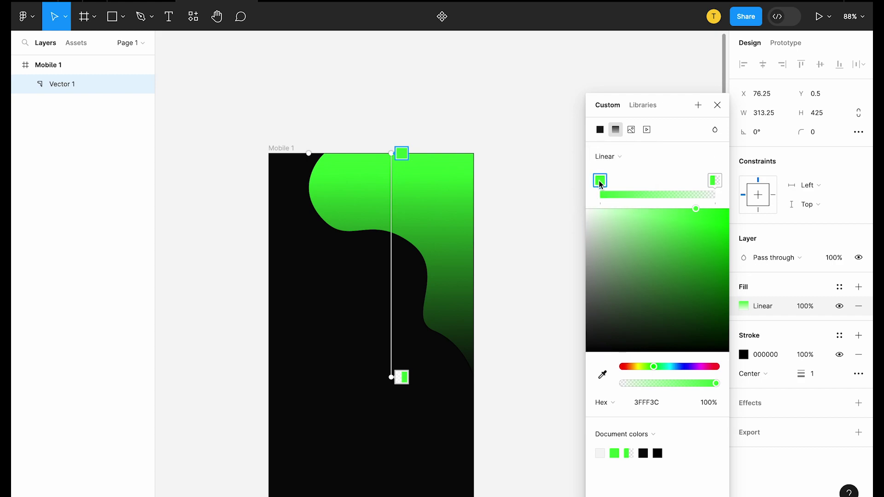
click(717, 183)
drag(393, 151, 474, 153)
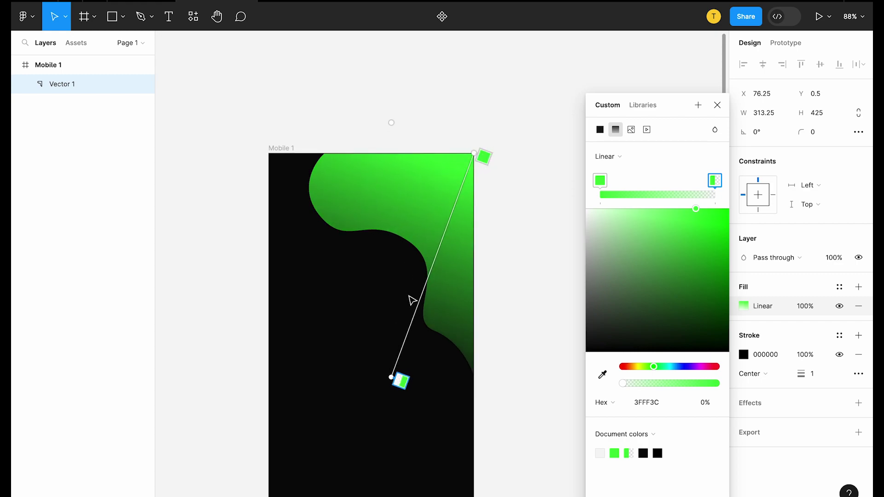
drag(390, 375, 349, 235)
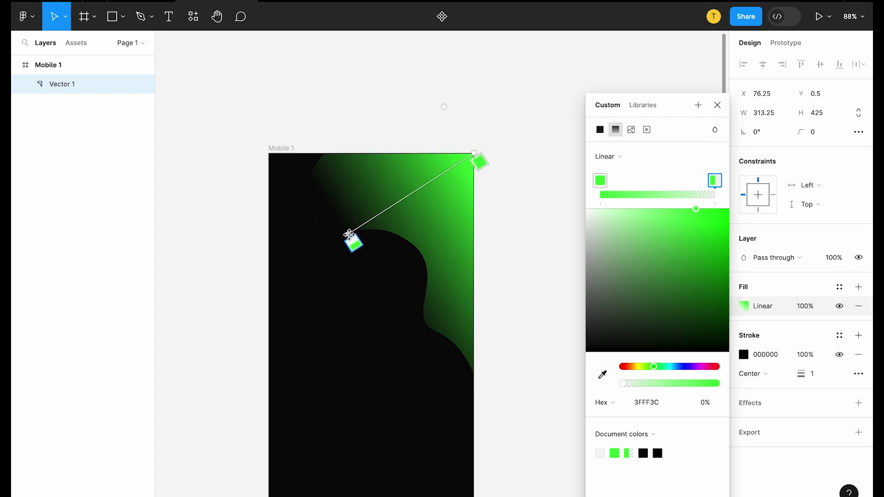
Step: Make the gradient's end stop fully opaque and recolor it bright yellow
drag(651, 384, 724, 385)
drag(691, 216, 646, 208)
drag(635, 367, 640, 366)
drag(714, 213, 755, 192)
Step: Move the gradient's start stop to about the middle and recolor it bright green 52FF00
drag(605, 181, 658, 180)
drag(654, 367, 649, 367)
drag(717, 233, 730, 208)
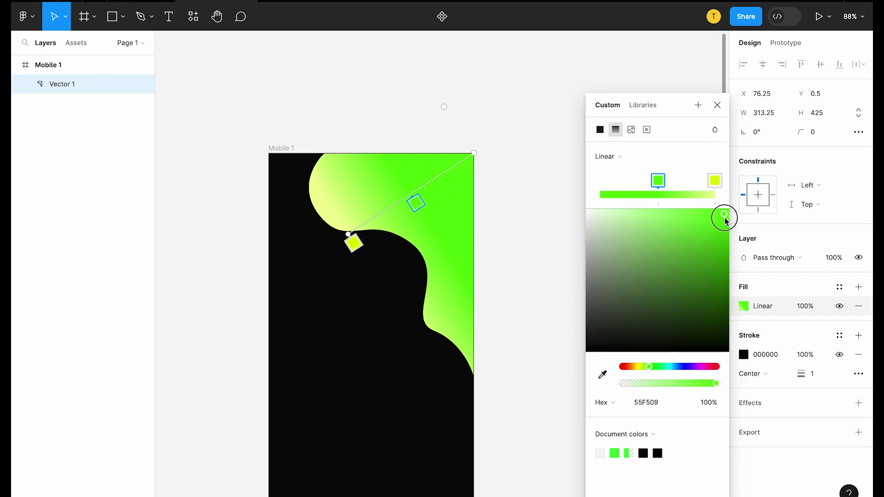
Step: Add a new color stop near the gradient's start and set it to yellow EBFF00
click(607, 197)
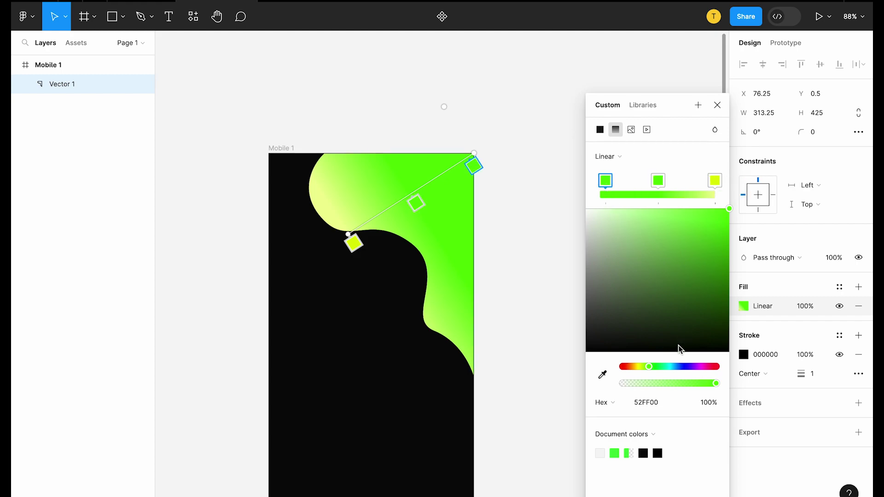
click(646, 367)
drag(646, 365, 639, 366)
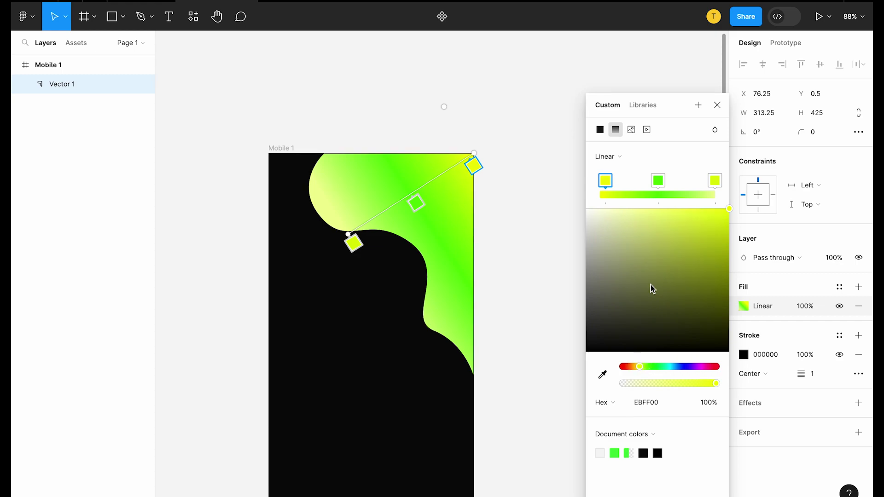
Step: Set the gradient's start stop to lime green ADFF00 and slightly adjust the hue of its end stop
drag(643, 366, 645, 368)
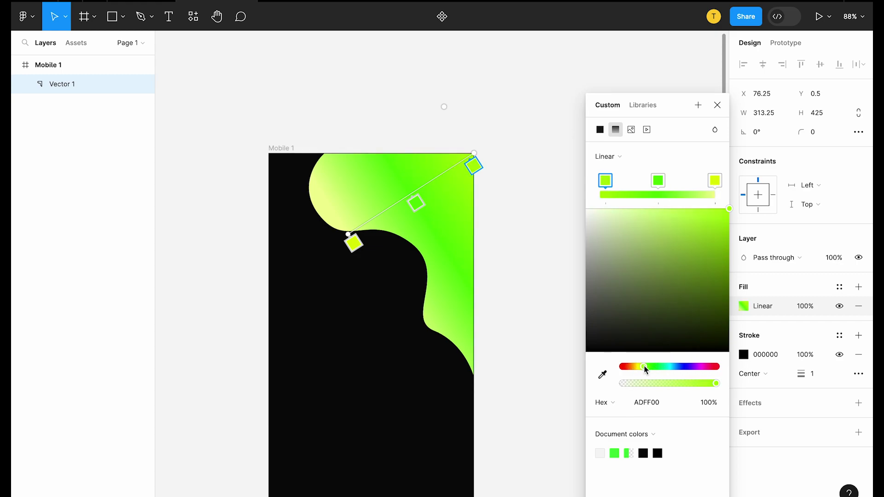
click(716, 181)
mouse_move(639, 368)
mouse_down()
mouse_move(647, 367)
mouse_move(635, 366)
mouse_up()
Step: Recolor the gradient's end stop to pale green E2FFB1 and soften the middle stop to a lighter lime green
scroll(374, 266, down, 3)
click(713, 184)
click(638, 366)
click(657, 180)
click(634, 206)
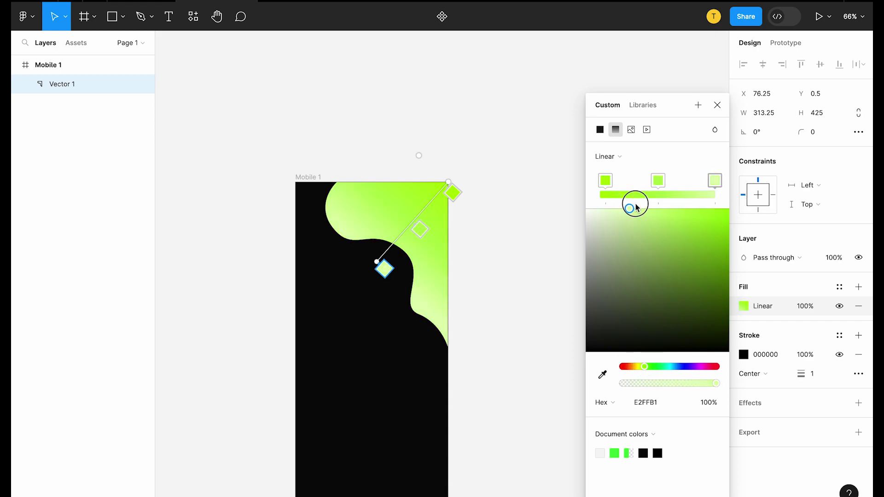
scroll(534, 249, down, 2)
scroll(437, 148, up, 3)
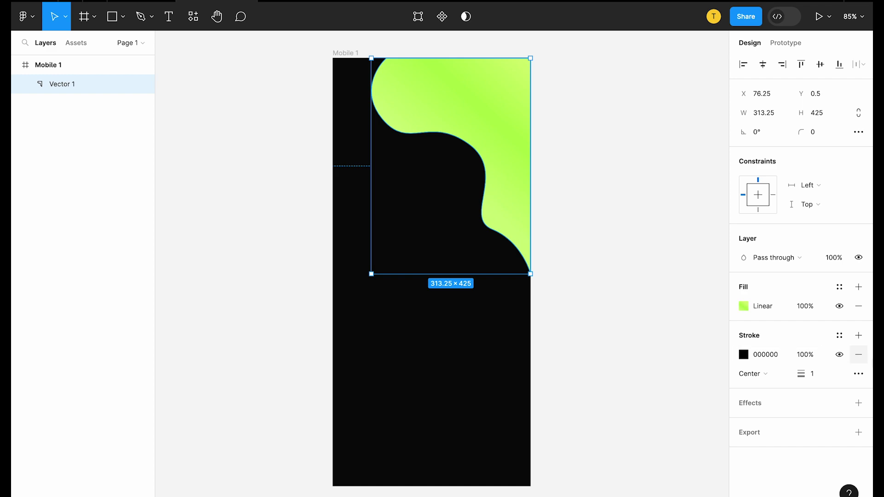
Step: Remove the black stroke from the wavy shape
click(837, 362)
click(846, 353)
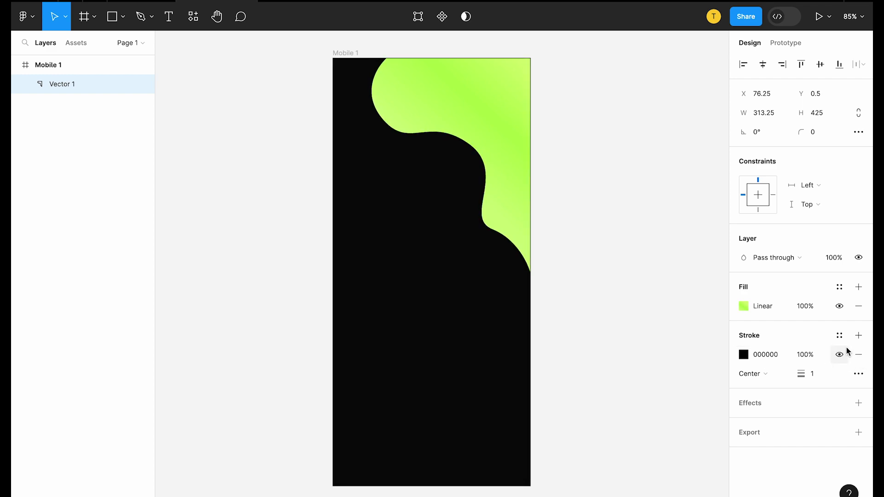
click(859, 355)
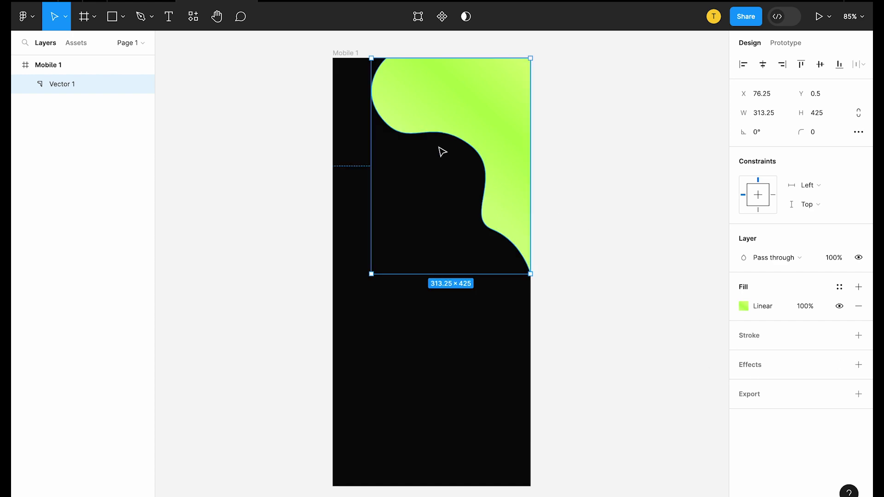
Step: Add a layer blur effect of 30 to the wavy shape
click(859, 365)
click(777, 384)
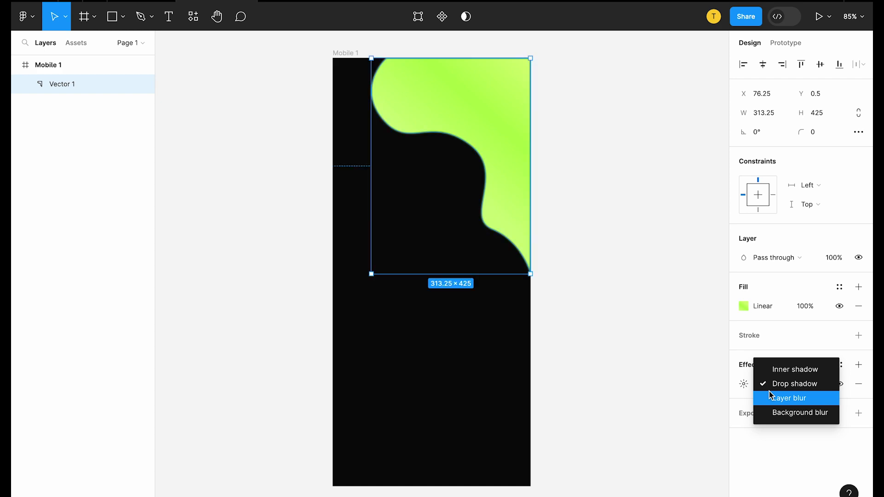
click(804, 403)
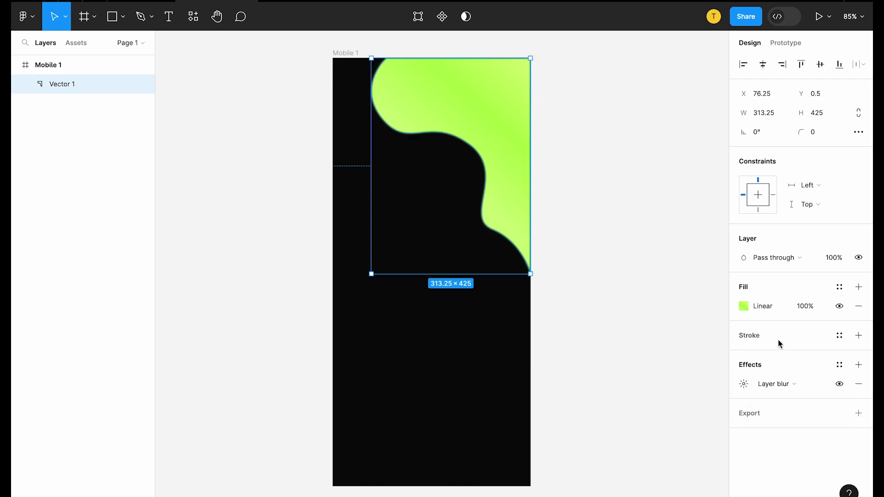
click(744, 384)
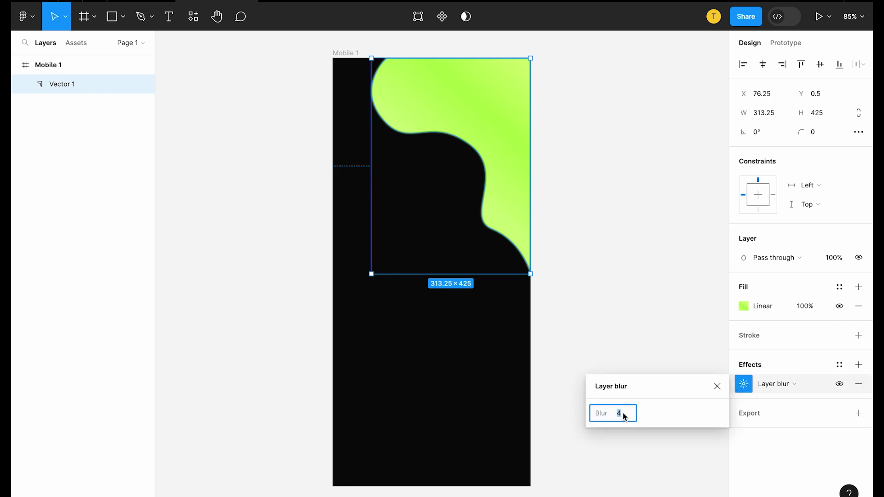
text(30)
key(Return)
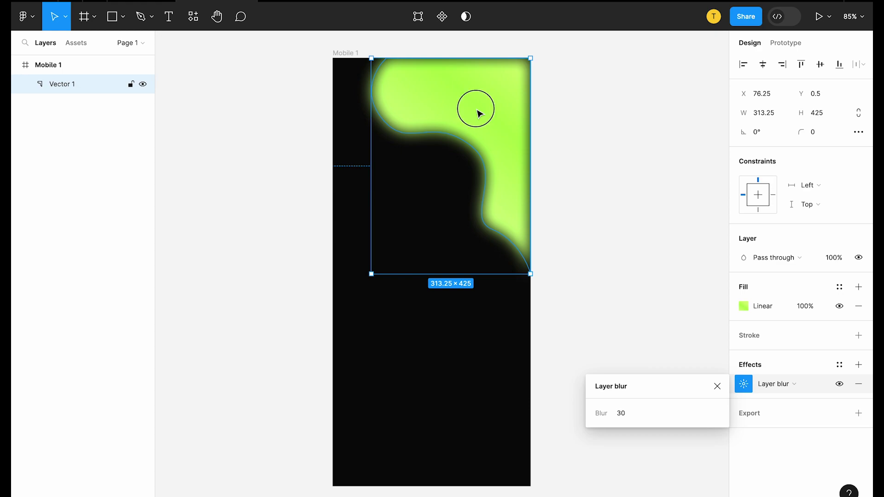
Step: Move the blurred shape up and right to X 100, Y -37 so its straight edges overhang the frame's upper-right corner
drag(476, 106, 487, 82)
click(427, 308)
scroll(427, 308, down, 5)
scroll(460, 246, up, 5)
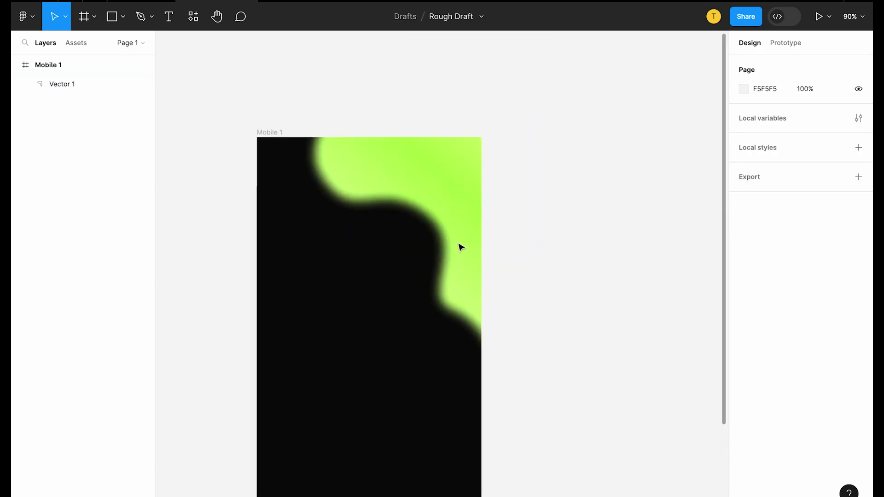
Step: Duplicate the blurred wavy shape and place the copy over the mobile frame's lower-left corner, at X -366, Y 352
click(459, 247)
scroll(379, 181, down, 3)
scroll(476, 175, left, 3)
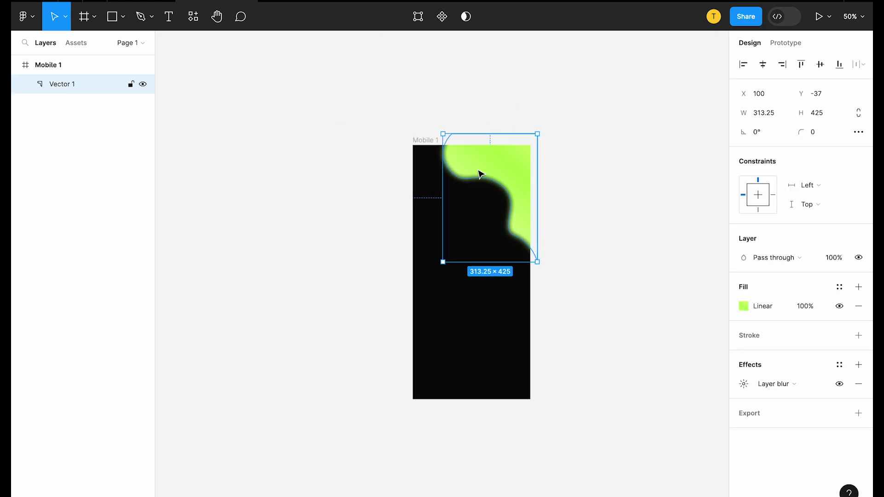
drag(479, 174, 402, 393)
scroll(460, 281, up, 5)
scroll(413, 249, down, 3)
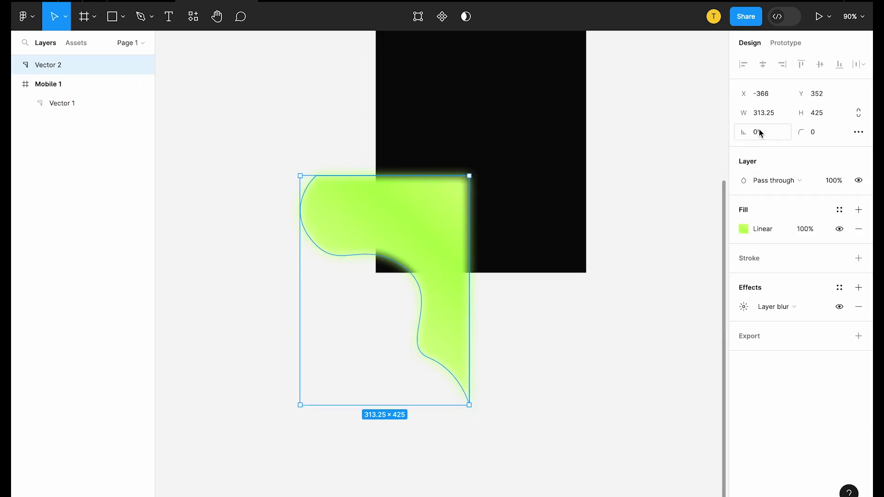
Step: Paste another copy of the wavy shape beside the mobile frame and delete it
scroll(466, 141, up, 5)
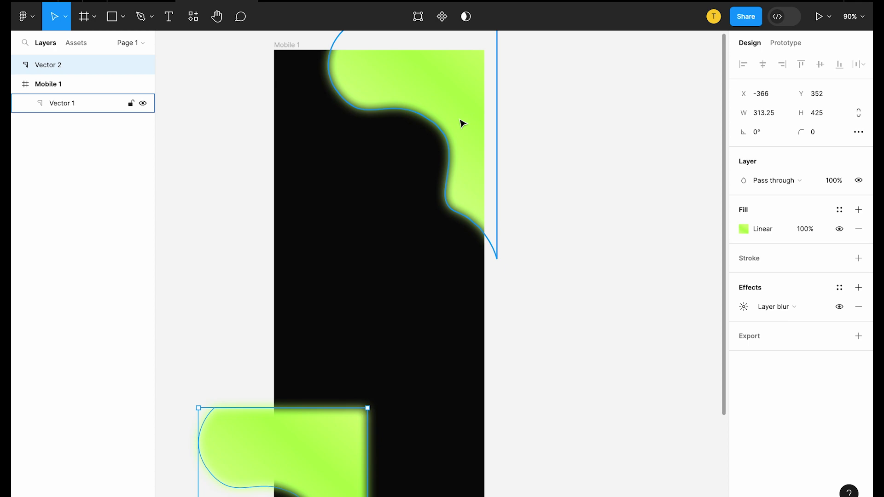
click(439, 94)
click(575, 121)
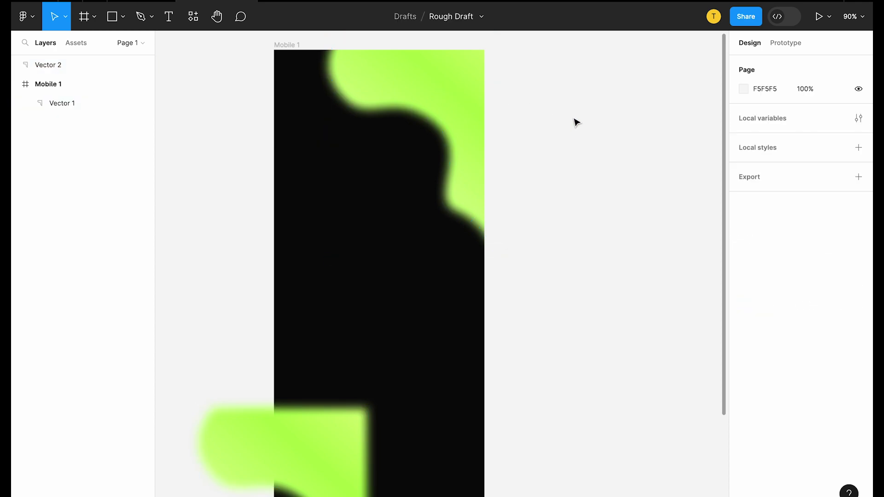
key(ctrl+v)
scroll(574, 120, right, 10)
click(370, 164)
drag(370, 164, 422, 181)
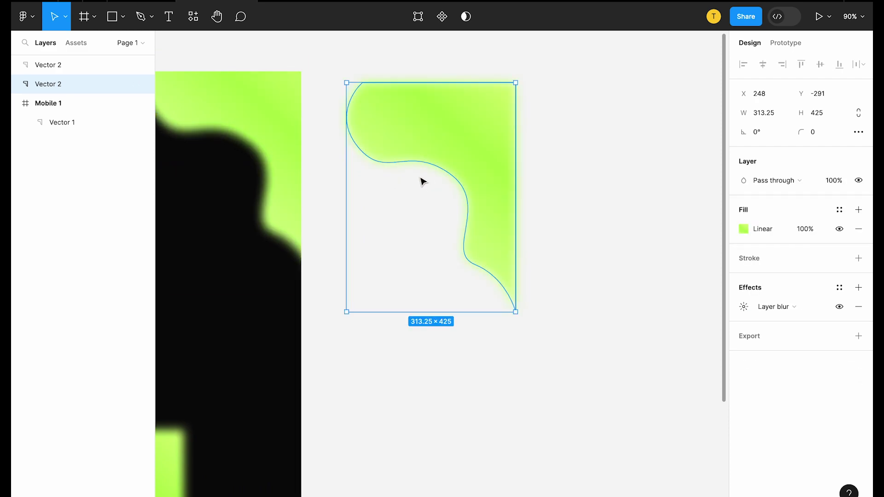
key(Delete)
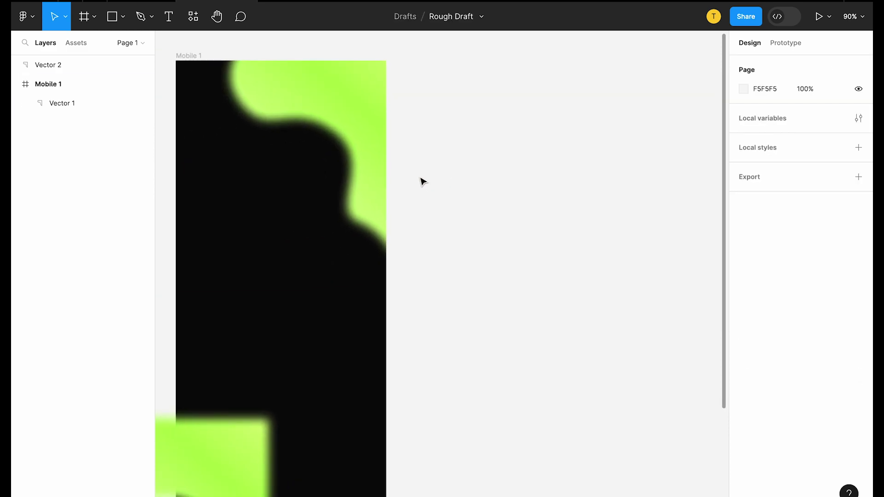
Step: Rotate the lower copy of the wavy shape 180° and move it over the frame's lower-left corner
scroll(422, 181, down, 3)
scroll(355, 339, left, 2)
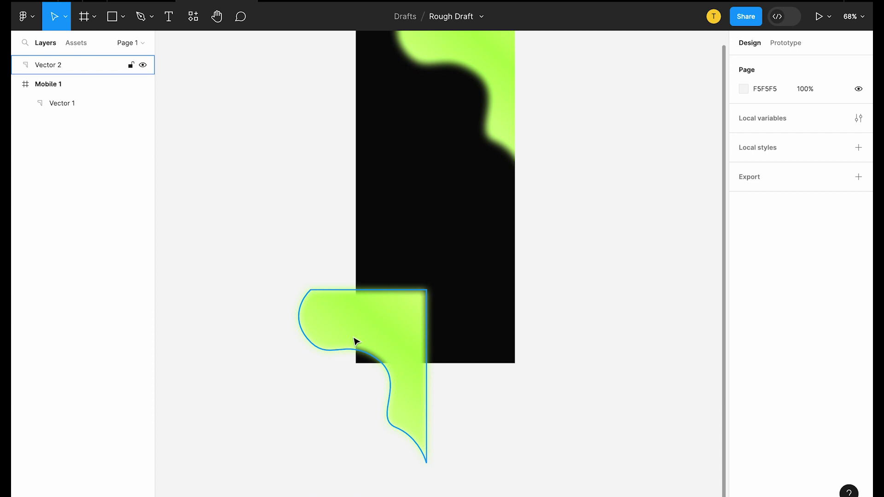
click(361, 343)
scroll(603, 300, up, 3)
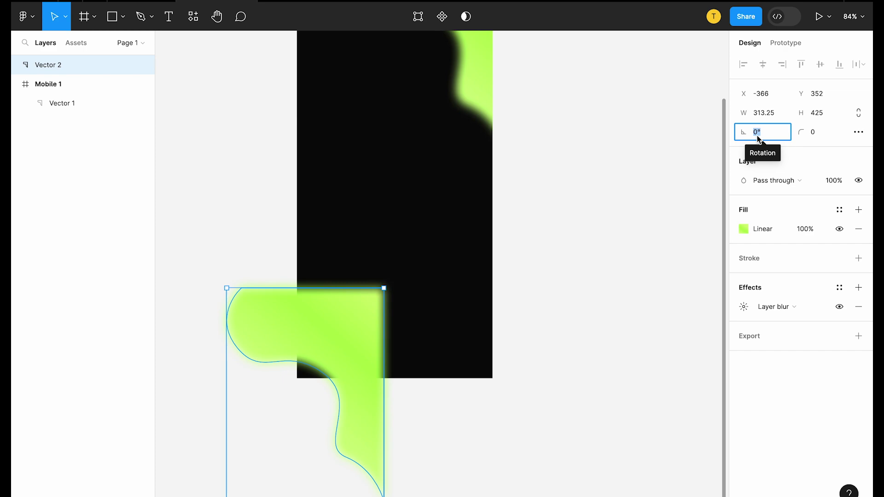
text(180)
key(Return)
drag(270, 495, 321, 406)
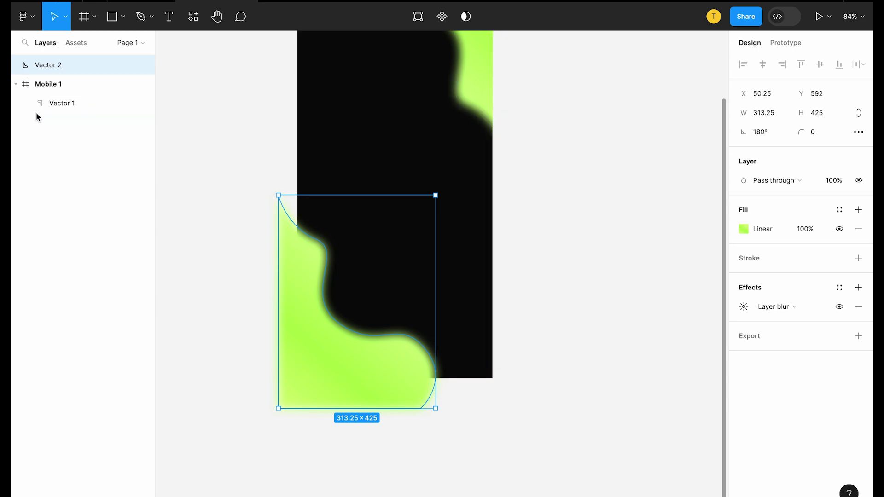
Step: Nest the rotated copy inside the Mobile 1 frame and nudge it so its straight edges overhang the lower-left corner
drag(62, 66, 57, 81)
click(368, 369)
drag(367, 369, 361, 367)
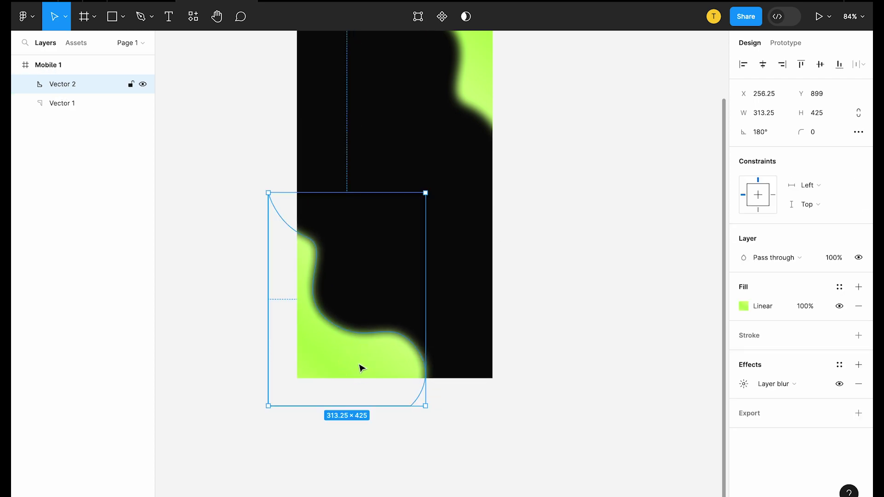
scroll(428, 247, down, 3)
scroll(505, 247, up, 2)
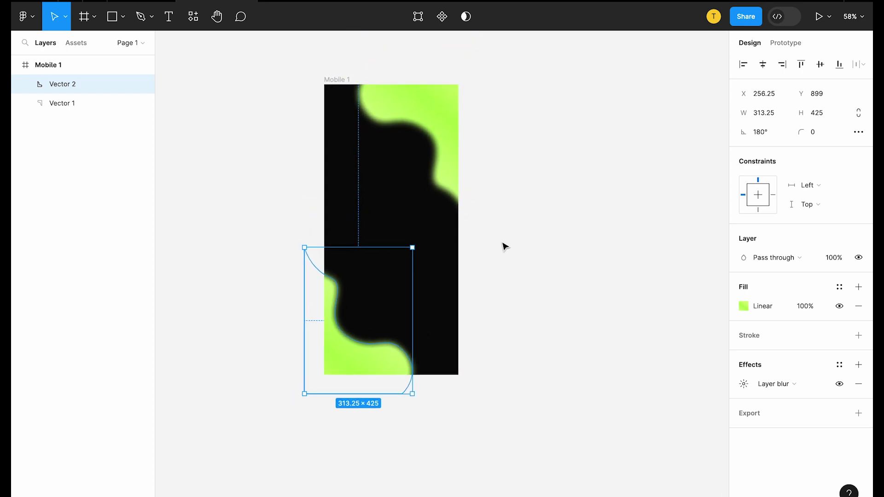
click(487, 237)
scroll(460, 215, up, 2)
scroll(460, 215, up, 2)
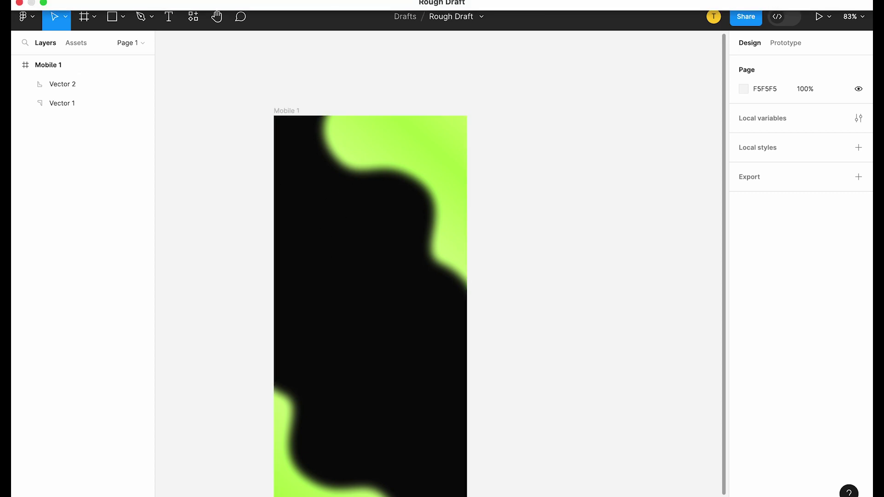
Step: Search the plugins for Logo and run Logoipsum
click(192, 19)
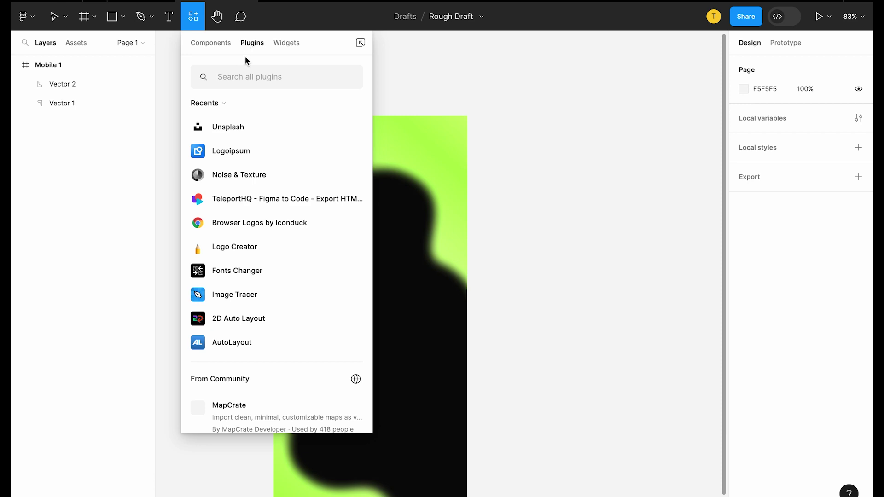
click(410, 72)
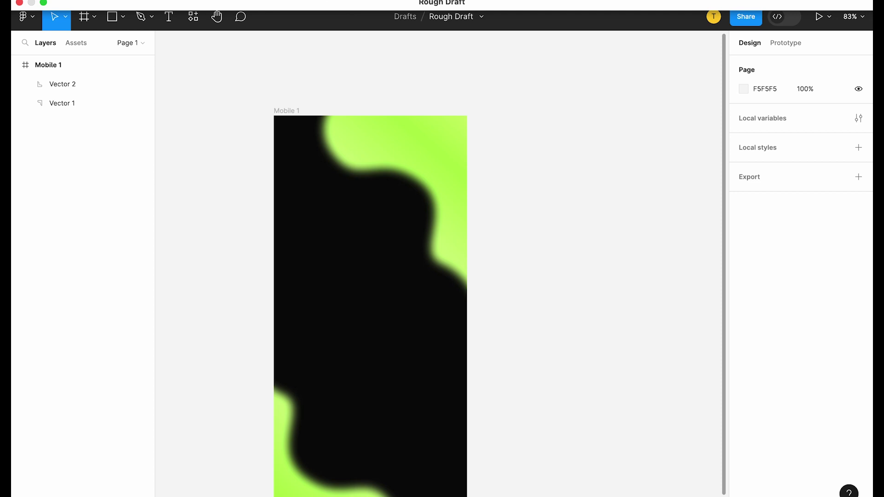
right_click(295, 83)
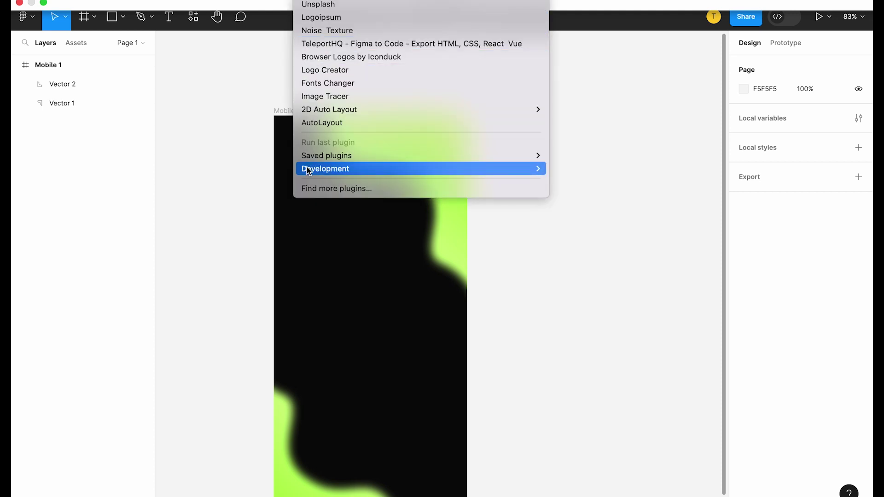
click(310, 188)
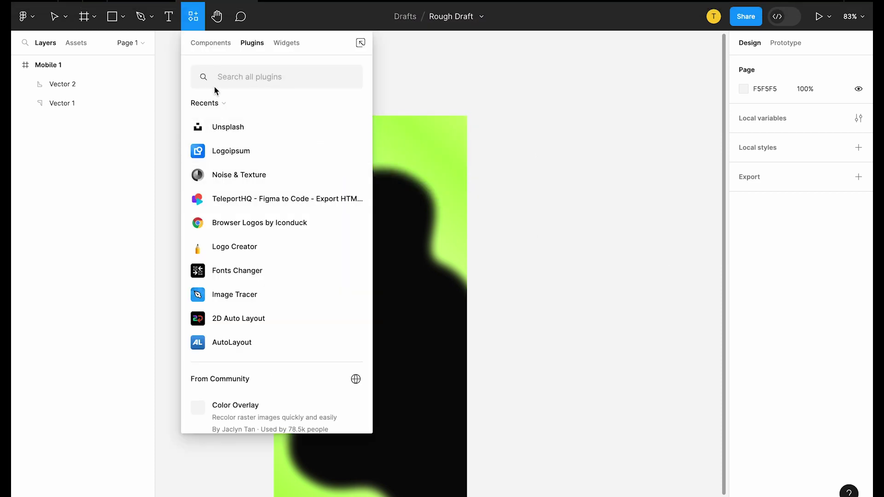
text(Logo)
key(Return)
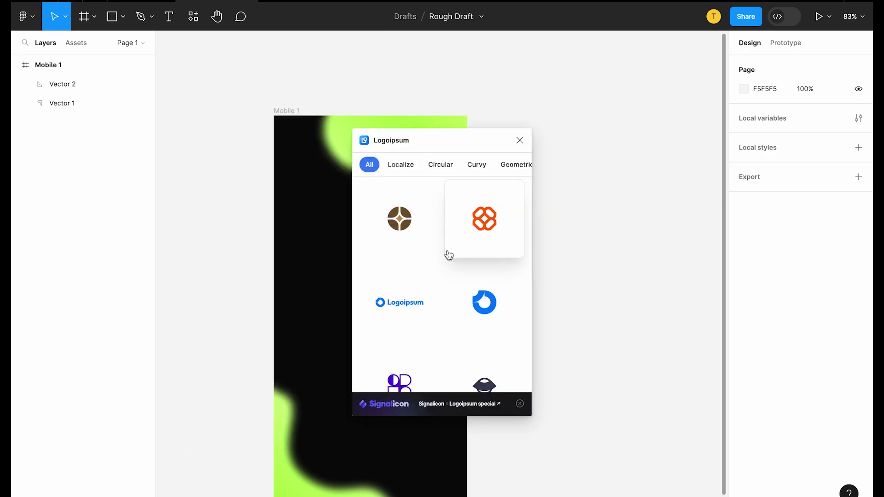
Step: Insert the blue spiral logo from Logoipsum onto the black area and close the plugin
scroll(438, 290, down, 1)
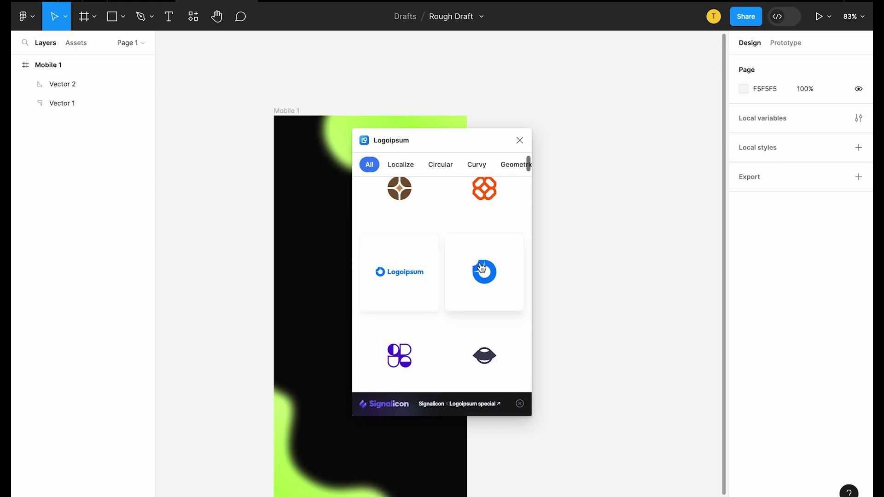
scroll(424, 350, down, 5)
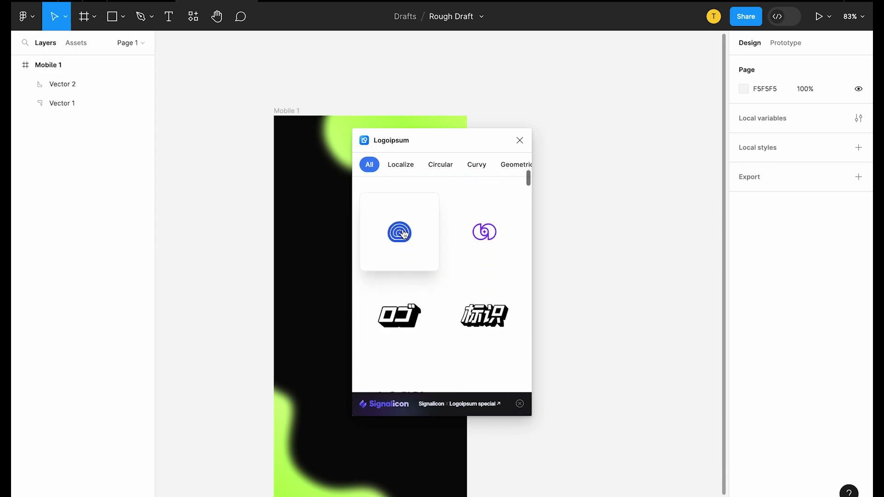
drag(403, 234, 350, 283)
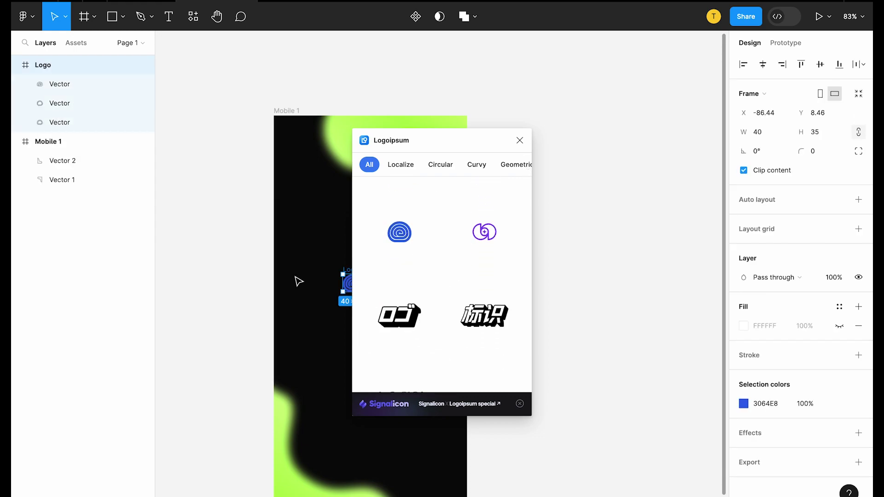
click(519, 140)
Step: Enlarge the logo to about 172 × 151 and reposition it between the two wavy shapes
scroll(342, 251, left, 4)
scroll(342, 250, up, 5)
drag(346, 246, 445, 325)
drag(389, 233, 363, 245)
Step: Recolor the logo with bright green 76FF6A, convert the color to a gradient and set its type to Radial
click(743, 404)
text(76FF6A)
key(Return)
click(615, 196)
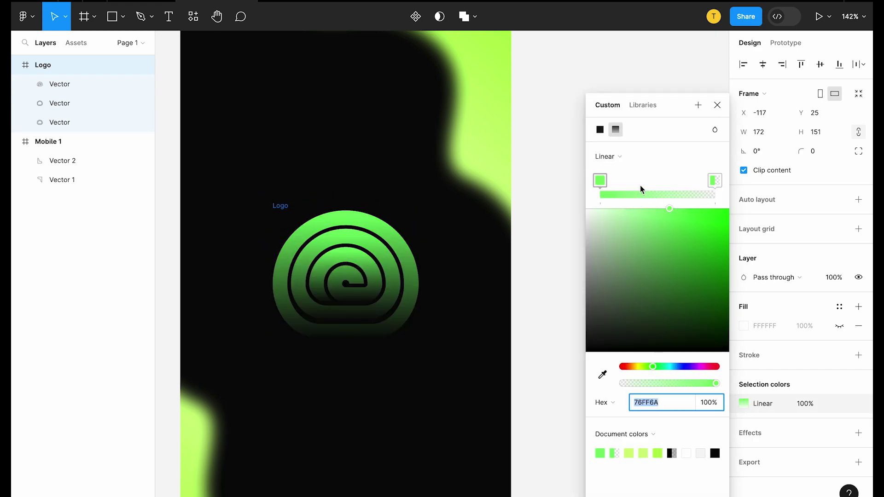
click(611, 157)
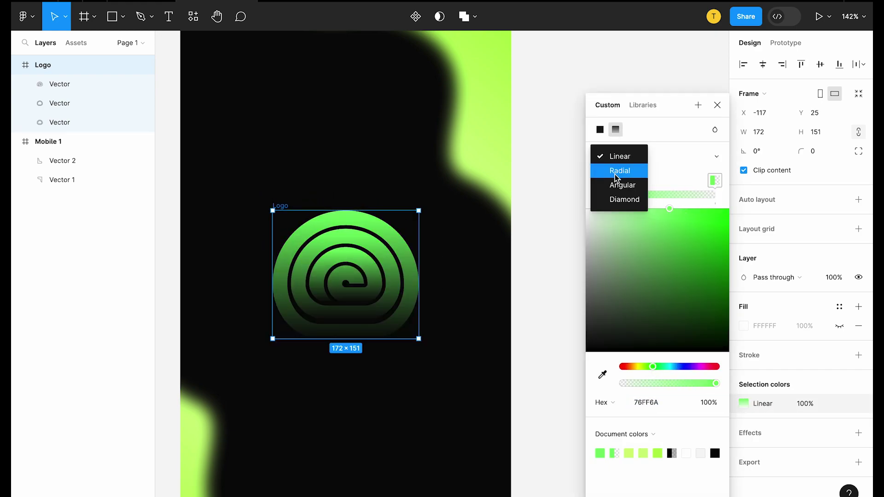
click(615, 172)
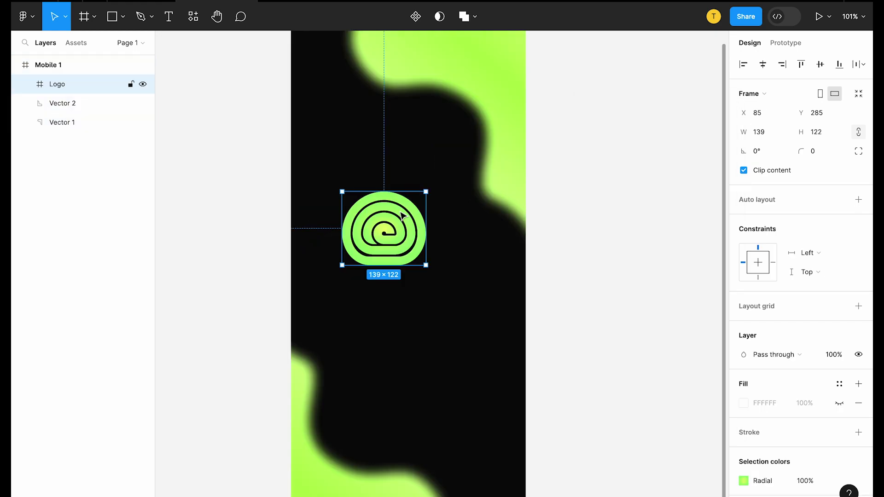
Step: Move the logo to about the middle of the mobile frame, at X 126, Y 361
mouse_move(402, 215)
mouse_down()
mouse_move(456, 219)
mouse_move(410, 226)
mouse_up()
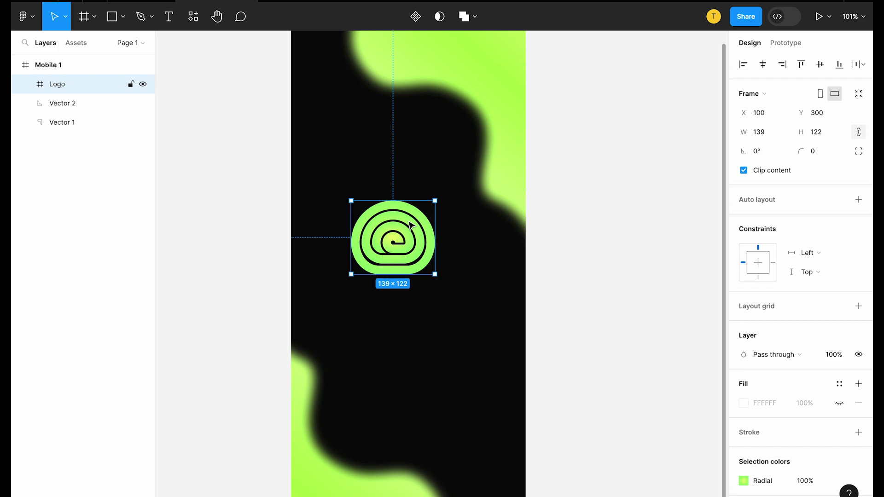
drag(398, 212, 412, 249)
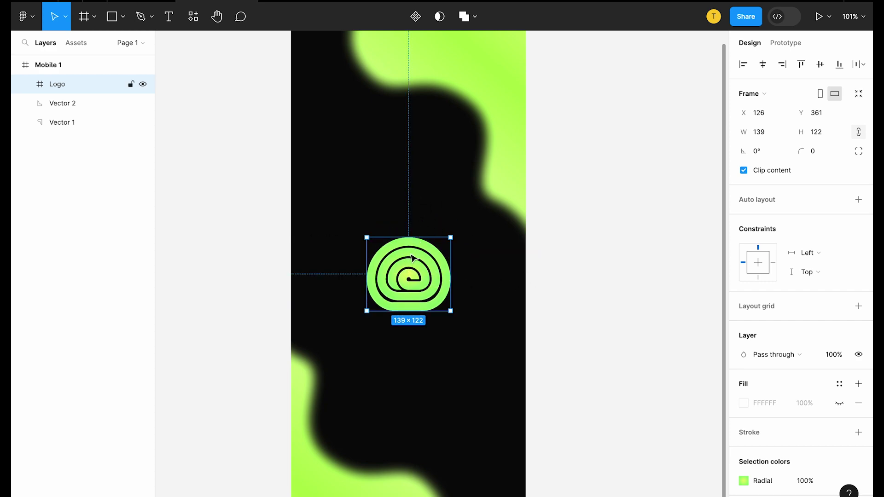
Step: Shift the logo off-center and try its left, horizontal center, right, top and bottom alignments within the mobile frame
drag(411, 256, 414, 232)
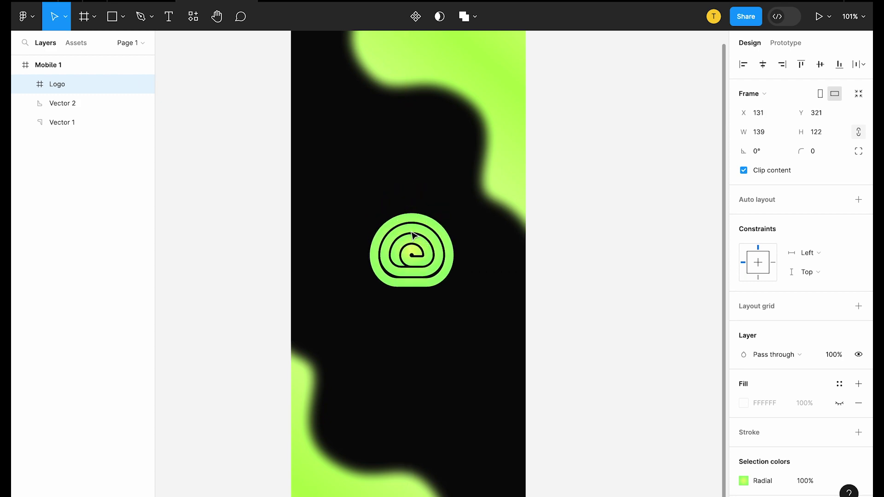
click(744, 65)
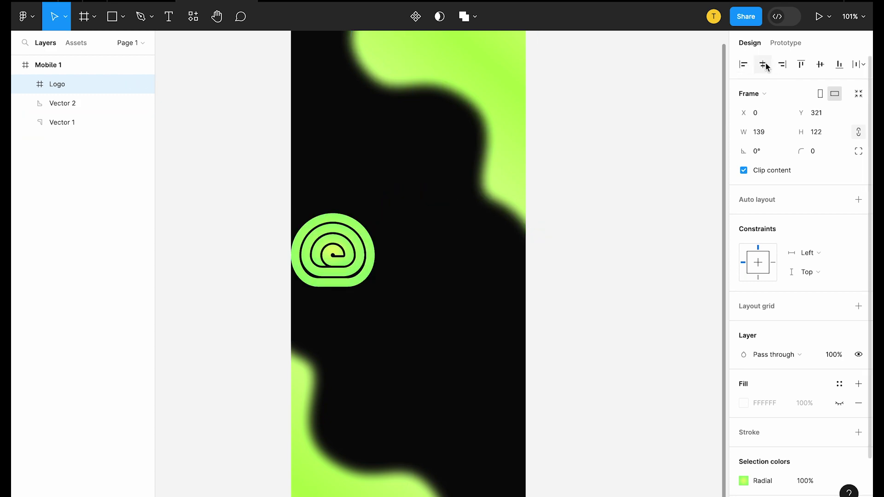
click(764, 65)
click(781, 65)
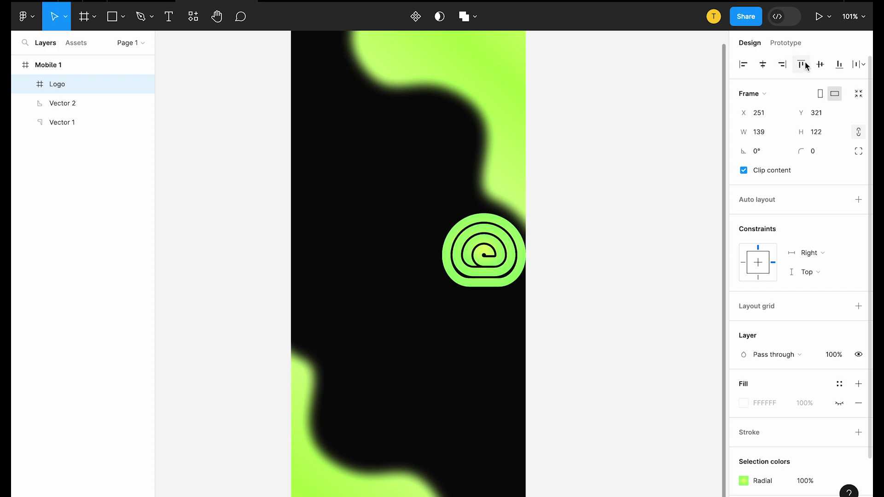
click(803, 66)
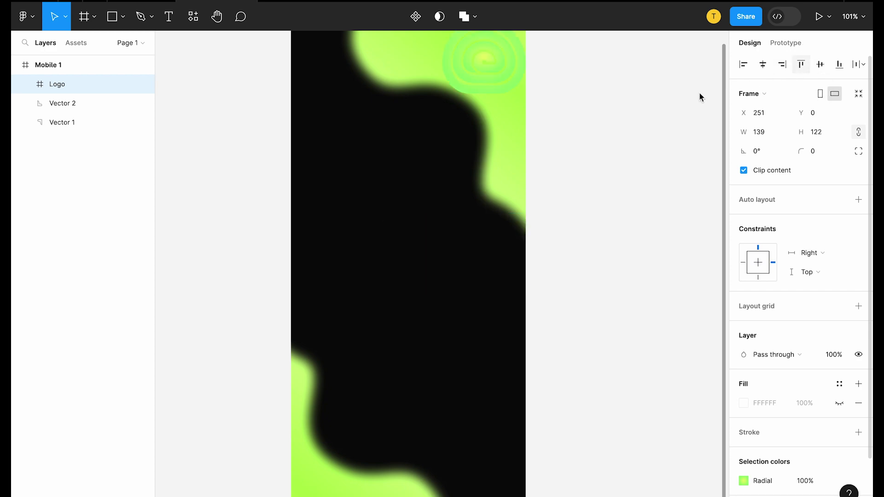
scroll(539, 143, up, 3)
scroll(497, 181, down, 3)
key(alt+s)
Step: Align the logo to the vertical and horizontal center of the mobile frame
click(819, 65)
scroll(551, 179, up, 3)
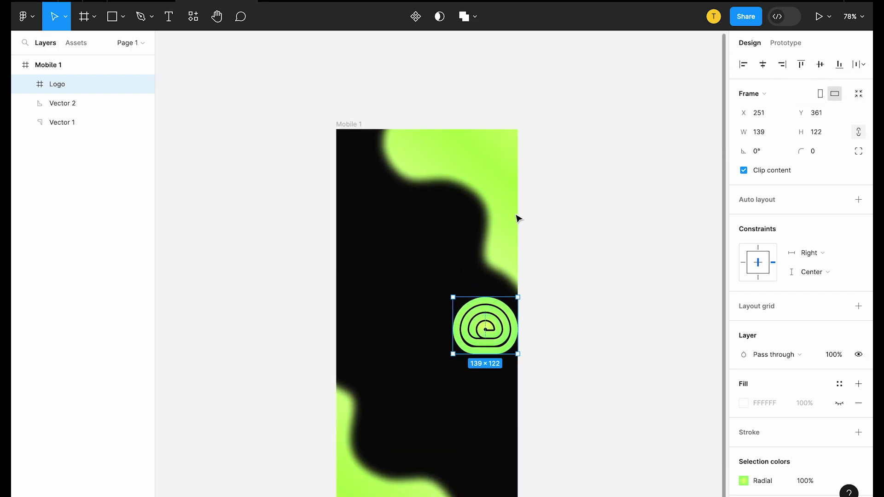
click(763, 64)
scroll(428, 339, down, 1)
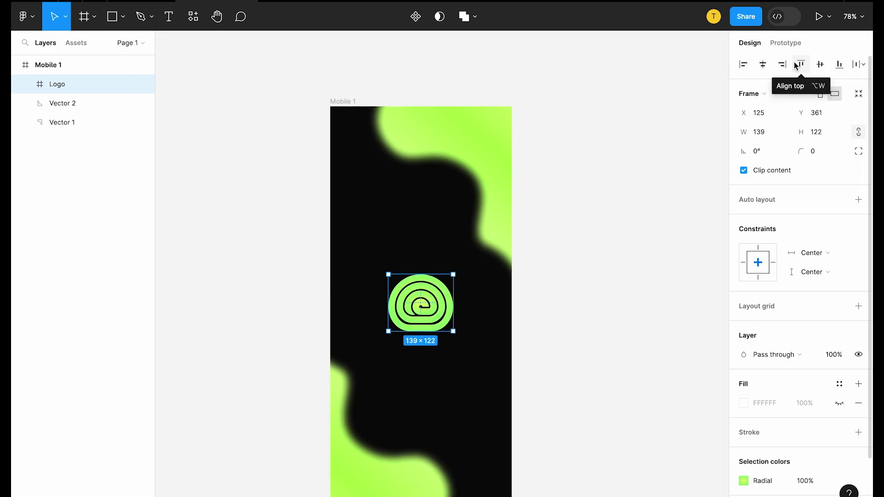
scroll(558, 246, down, 1)
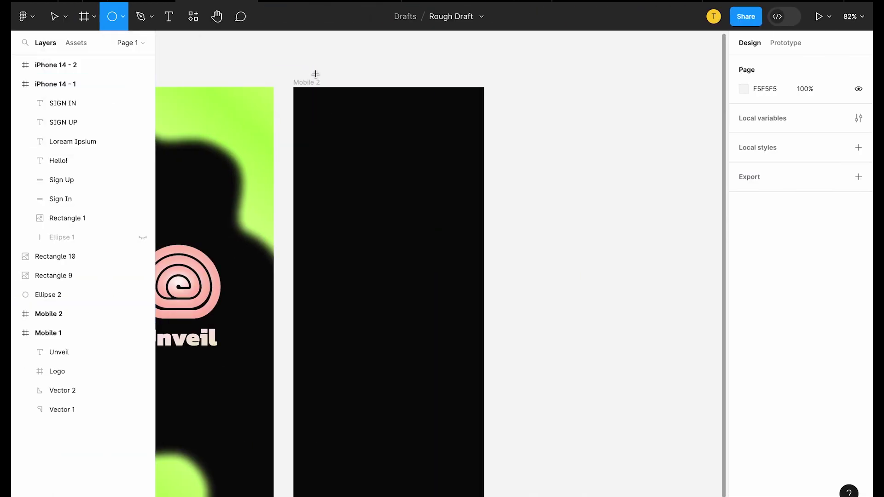
Step: Draw two large circles at the top of Mobile 2 and a rounded 219 × 219 square rotated 45° at its right edge
mouse_move(389, 76)
mouse_down()
mouse_move(462, 142)
mouse_move(346, 136)
mouse_move(353, 164)
mouse_up()
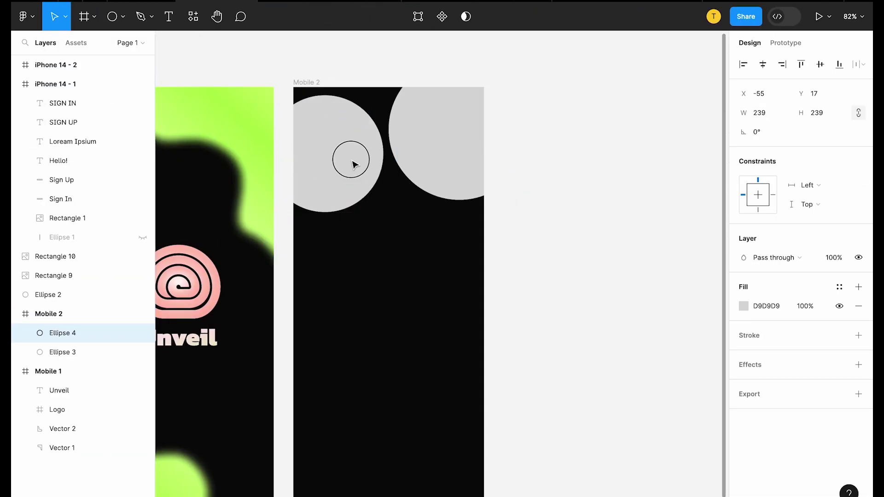
key(r)
mouse_move(351, 257)
mouse_down()
mouse_move(411, 361)
mouse_move(458, 367)
mouse_up()
click(765, 132)
text(45)
key(Return)
drag(407, 322, 461, 288)
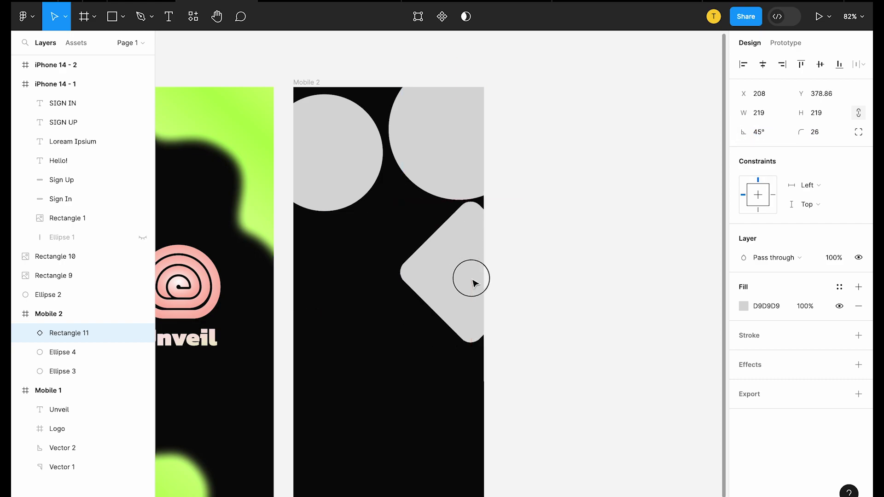
Step: Fill the rest of Mobile 2 with duplicated shapes: two more circles, another rounded diamond and two tilted rounded rectangles
key(ctrl+d)
drag(442, 258, 404, 197)
scroll(321, 316, up, 3)
key(ctrl+d)
drag(321, 316, 263, 223)
key(ctrl+d)
click(356, 95)
key(ctrl+d)
drag(357, 95, 302, 310)
click(442, 119)
key(ctrl+d)
drag(507, 330, 497, 292)
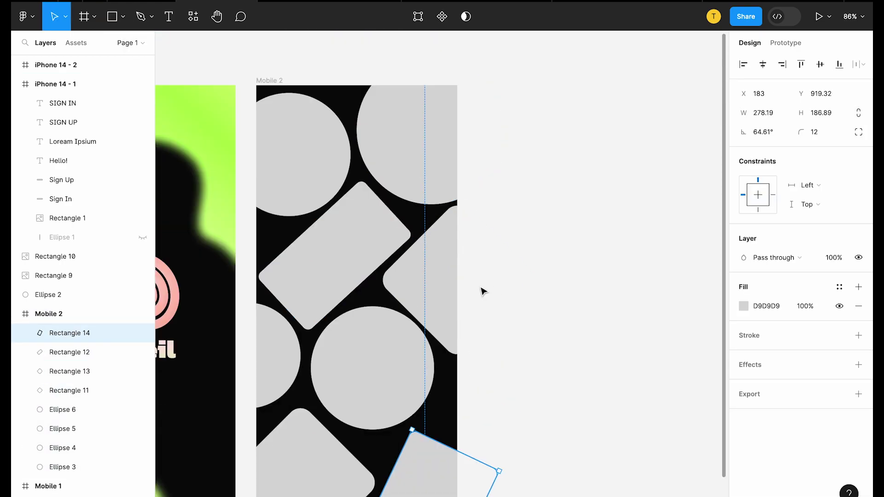
Step: Recolor the gray shapes in Mobile 2 with pink, cyan, red, blue, green and yellow fills
click(743, 306)
click(677, 251)
click(334, 256)
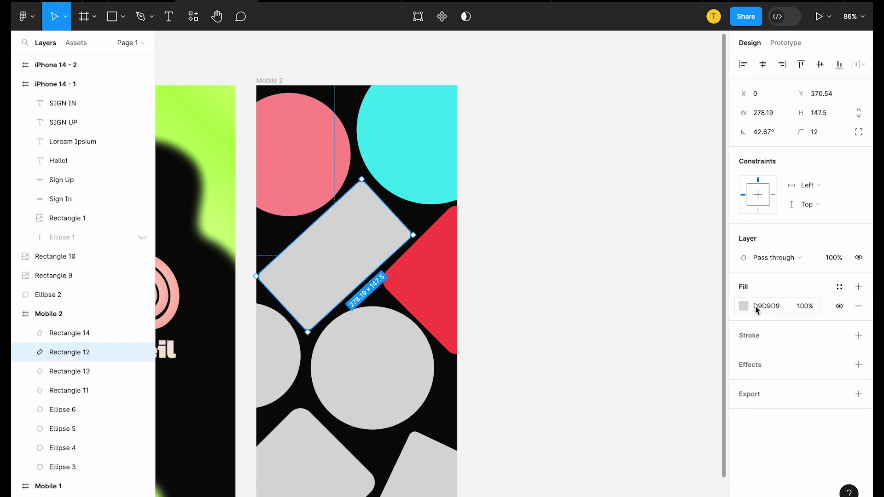
click(743, 306)
click(663, 276)
click(372, 368)
click(743, 306)
click(276, 354)
click(743, 306)
click(313, 451)
click(744, 306)
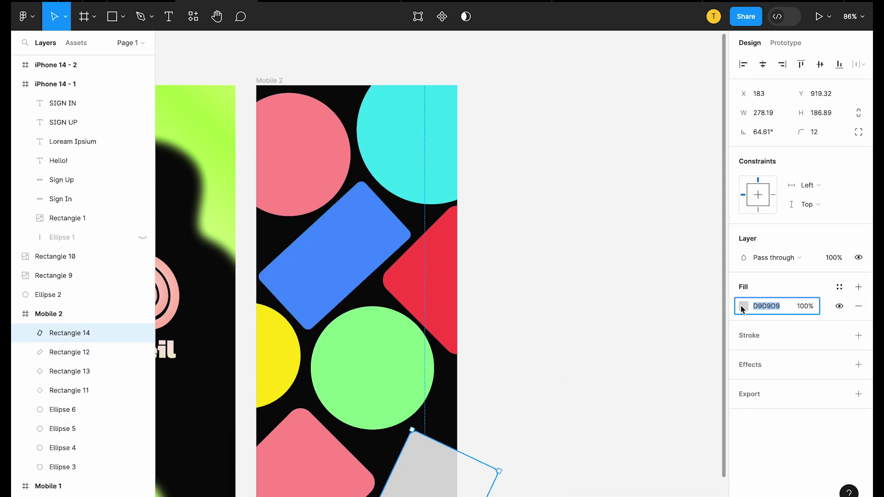
Step: Add a centered 206 × 146 rounded rectangle over the shapes with radius 17, a background blur and a 363636 fill at 39%
scroll(461, 276, down, 3)
key(r)
mouse_move(351, 248)
mouse_down()
mouse_move(456, 354)
mouse_move(450, 325)
mouse_up()
click(858, 364)
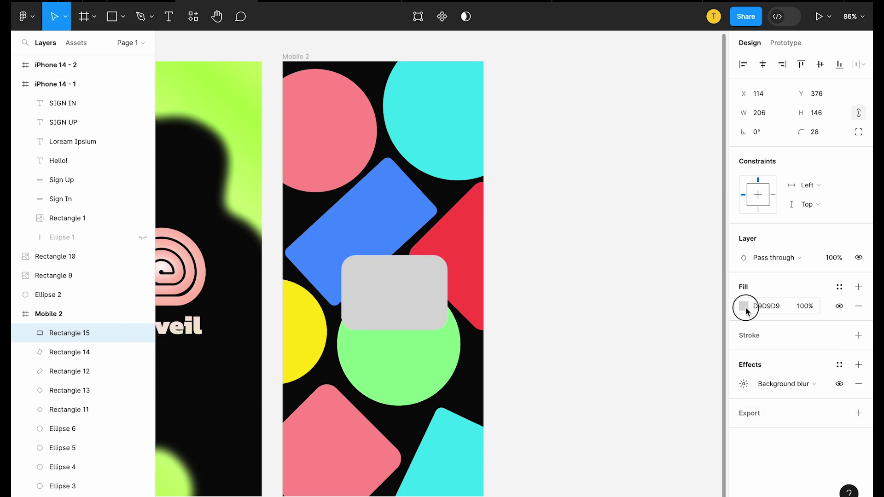
click(745, 306)
click(743, 384)
scroll(382, 249, up, 3)
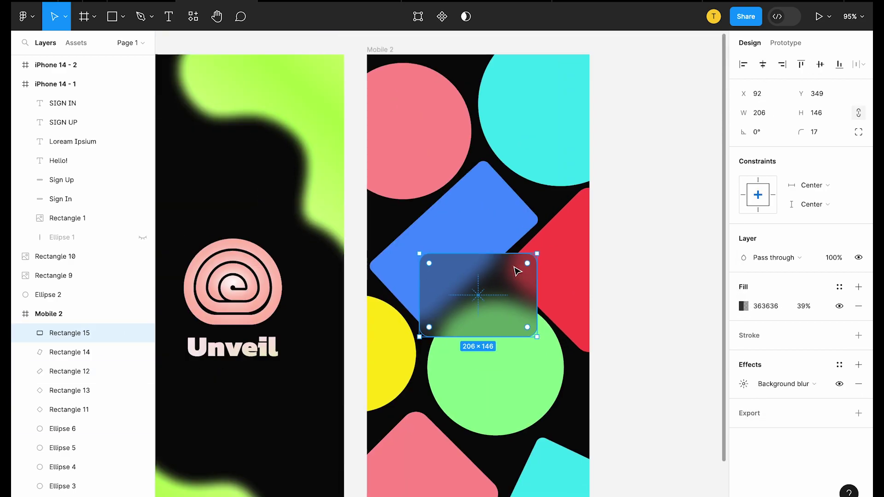
Step: Copy the logo and Unveil text from Mobile 1 onto the glass card and scale them to fit, the text about 102 × 50
drag(233, 282, 479, 286)
drag(232, 346, 602, 339)
key(k)
scroll(553, 299, up, 3)
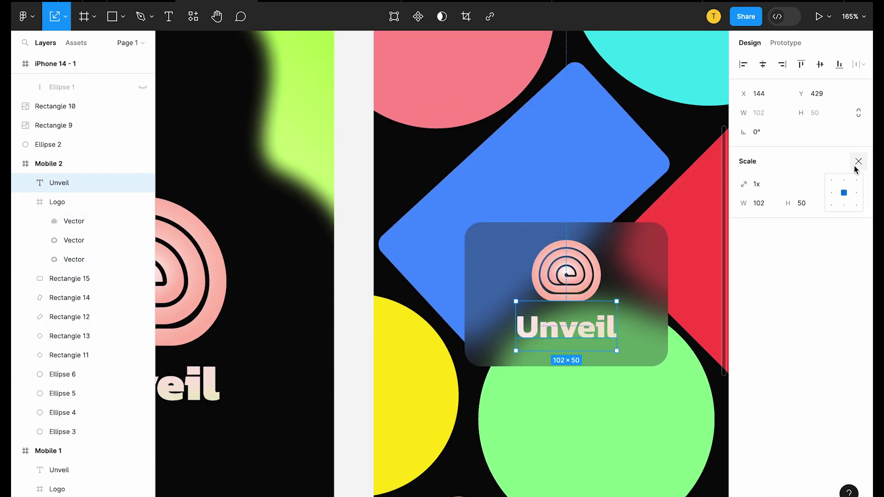
click(858, 161)
Step: Change the Unveil text on the glass card to a slanted brush-script font
click(773, 307)
click(617, 460)
scroll(461, 276, down, 3)
Step: Widen the glass card behind the logo toward the frame's right edge, keeping its height at 146
click(483, 239)
scroll(491, 276, up, 3)
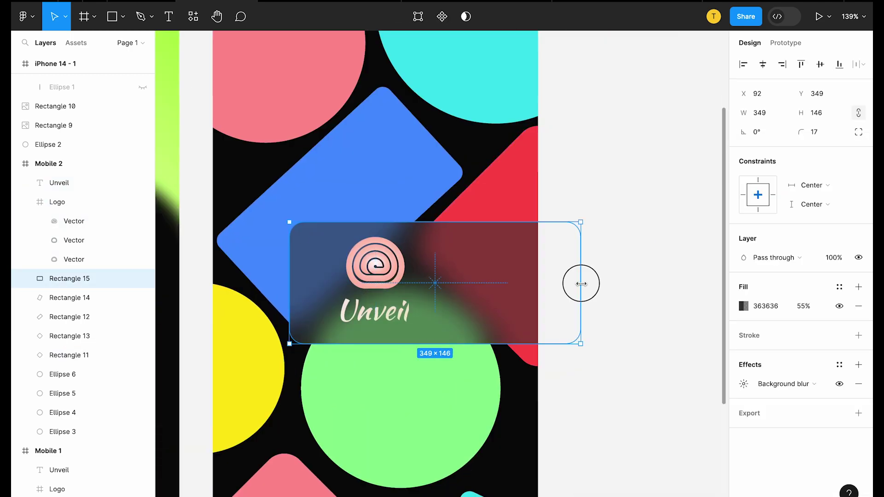
drag(491, 277, 576, 276)
scroll(414, 276, down, 3)
Step: Pick a different font for the Unveil text in Mobile 2
click(59, 183)
click(774, 306)
click(617, 415)
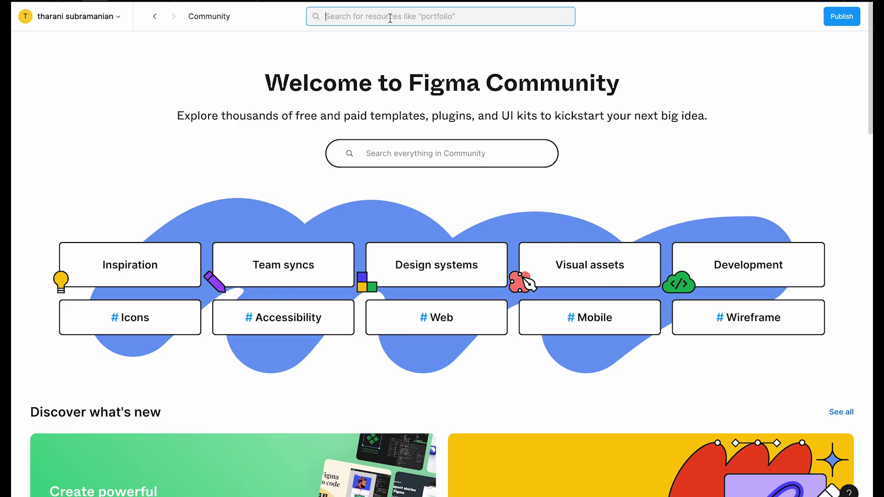
Step: Search the Figma Community for "mobile design" and open the Ant Design Mobile file in the editor
key(Return)
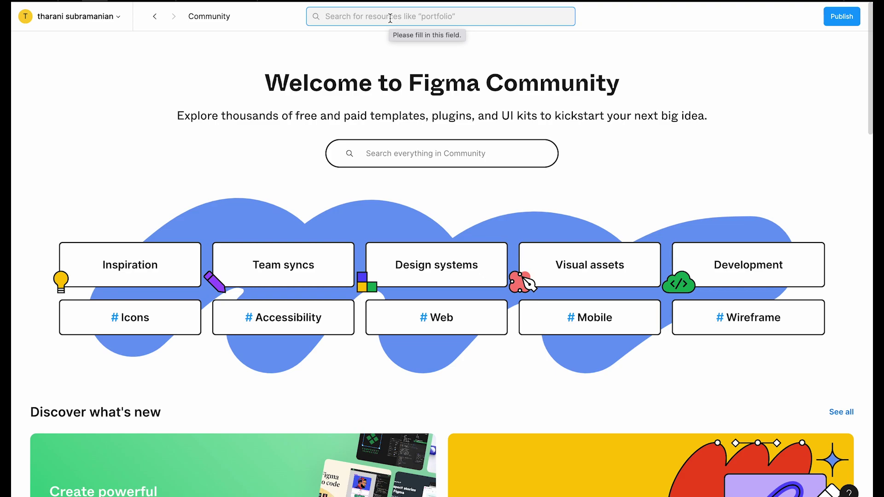
text(mo)
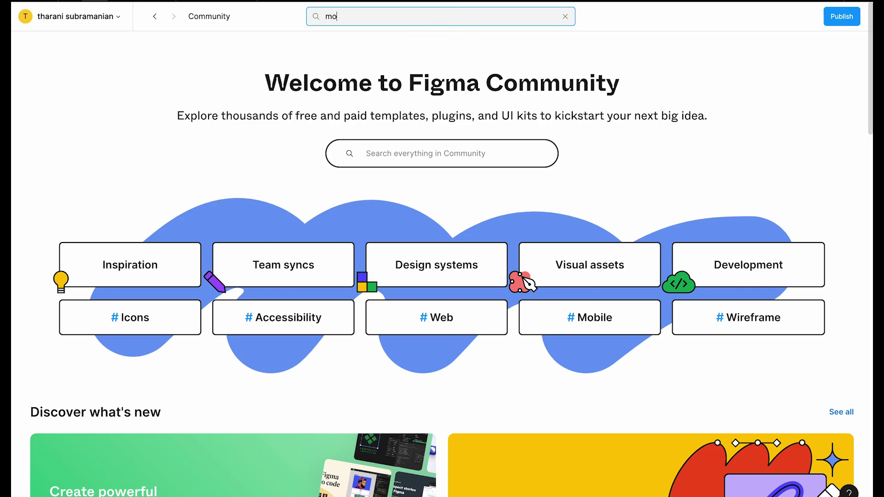
text(bile design)
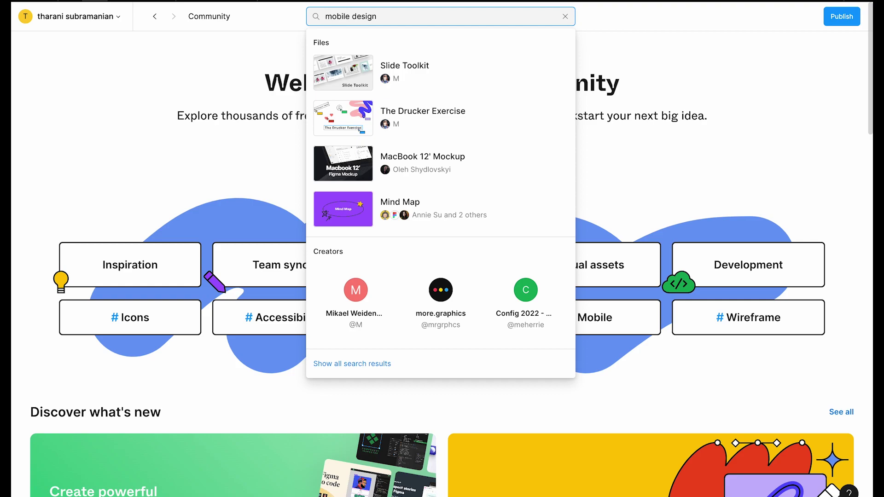
key(Return)
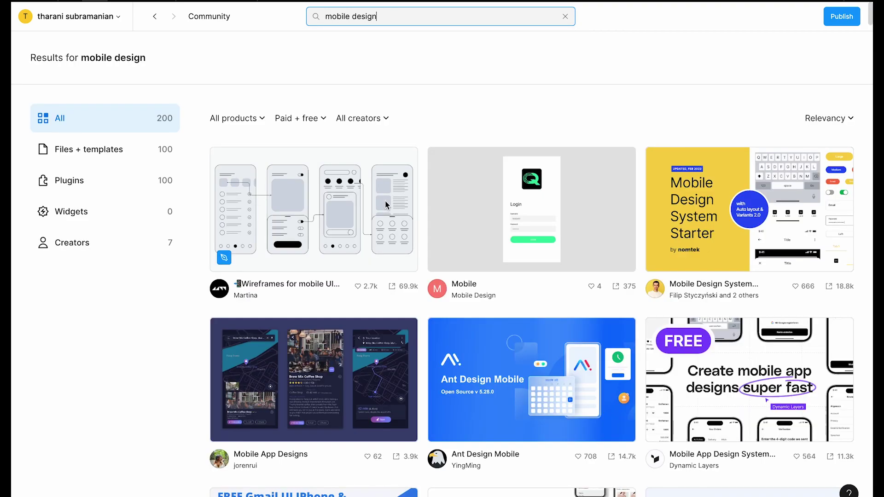
scroll(326, 360, down, 2)
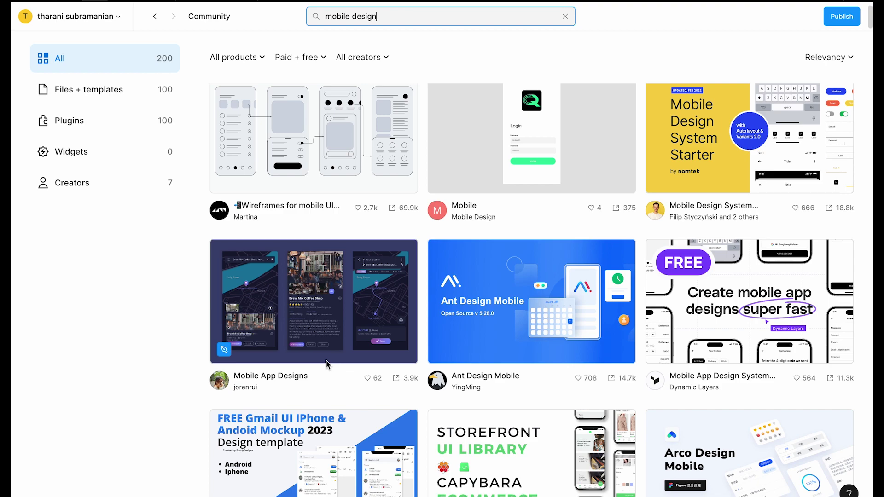
click(568, 340)
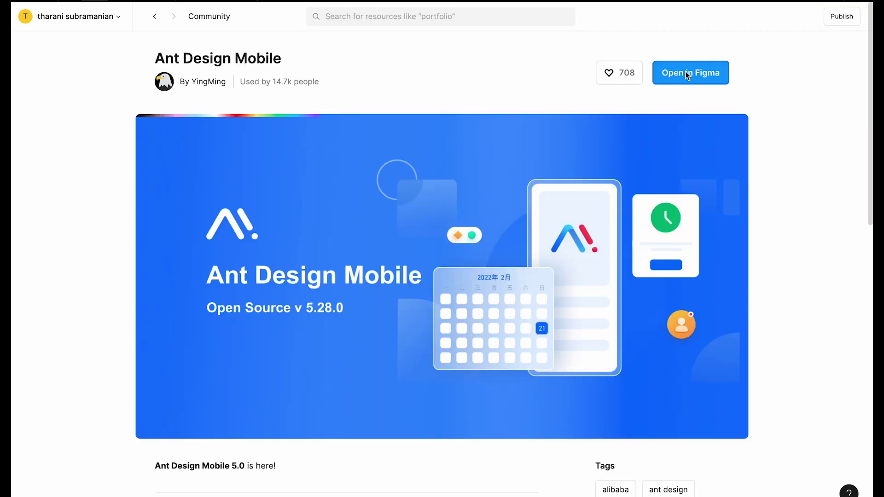
click(685, 72)
click(444, 252)
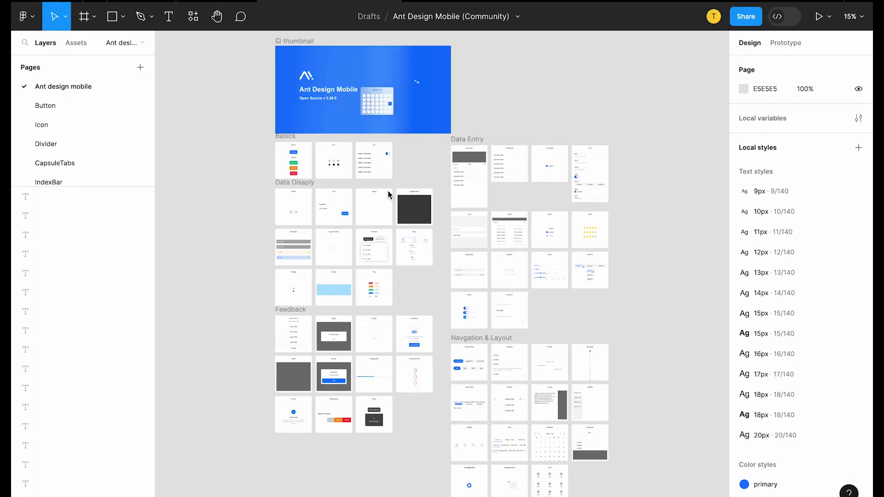
Step: Look through the component overview and the Button, Icon and Divider pages of the Ant Design Mobile file
scroll(318, 193, up, 5)
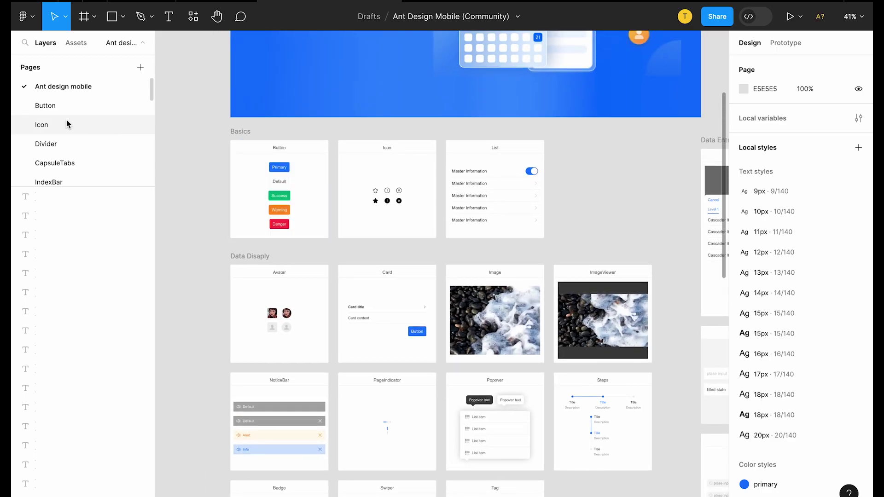
click(61, 105)
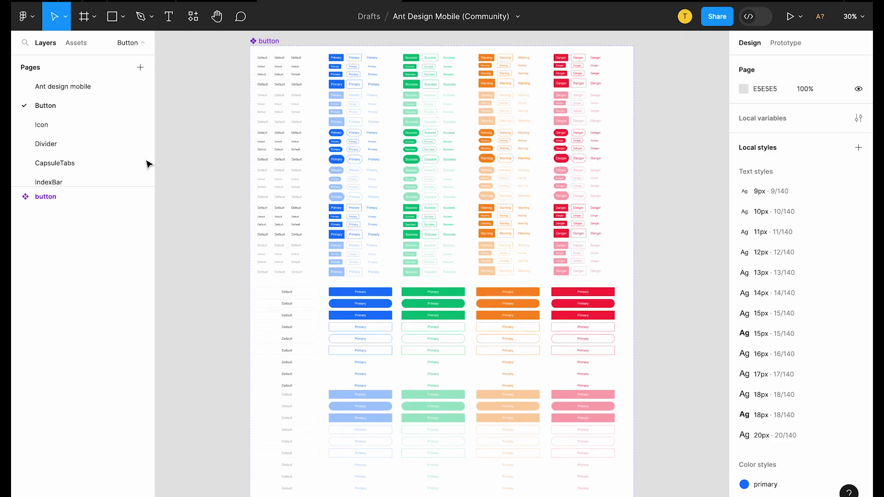
click(118, 127)
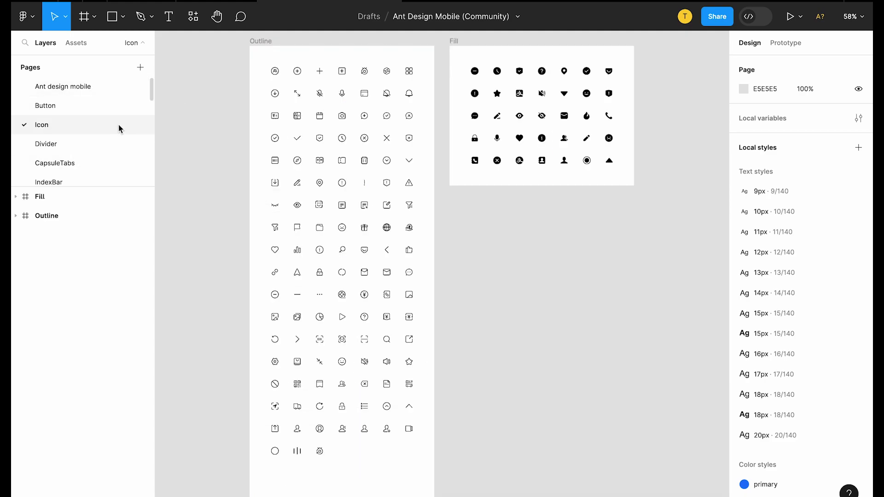
click(100, 152)
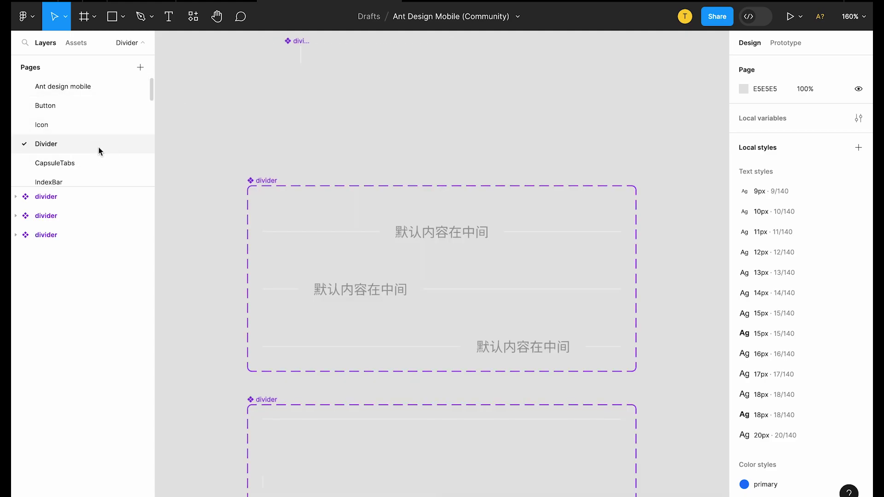